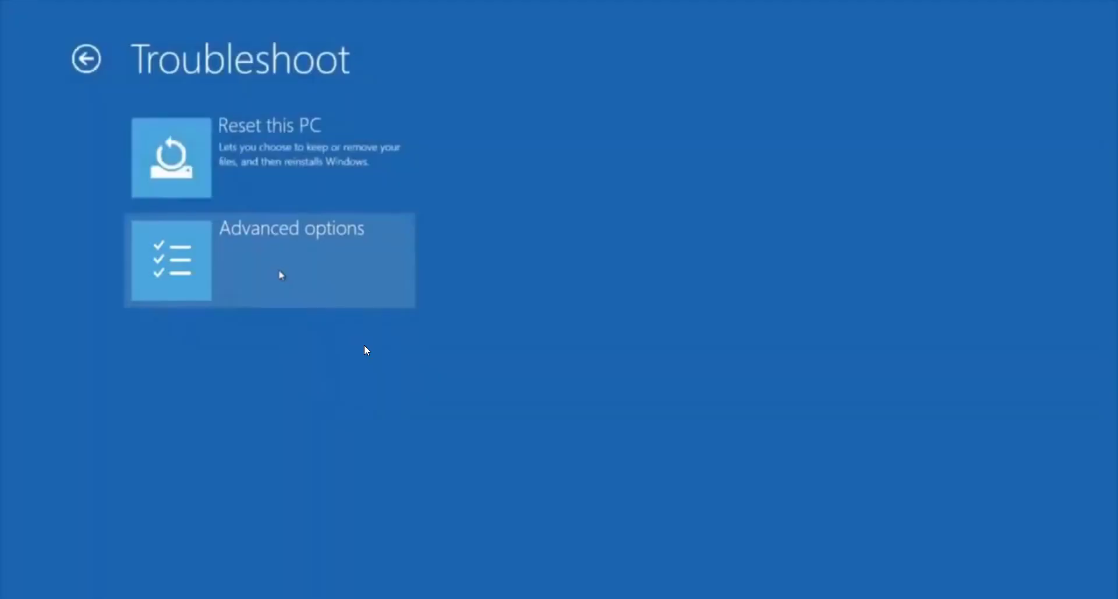
Enter the UEFI firmware settings, enable Intel Virtualization Technology in the CPU configuration and exit the BIOS.
left_click(282, 275)
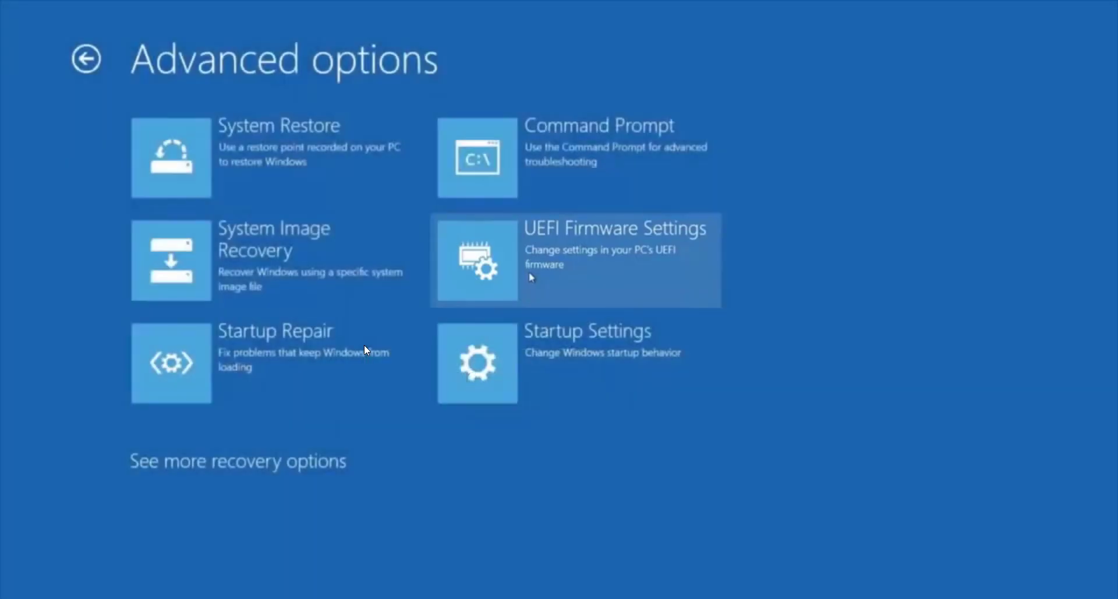
left_click(531, 277)
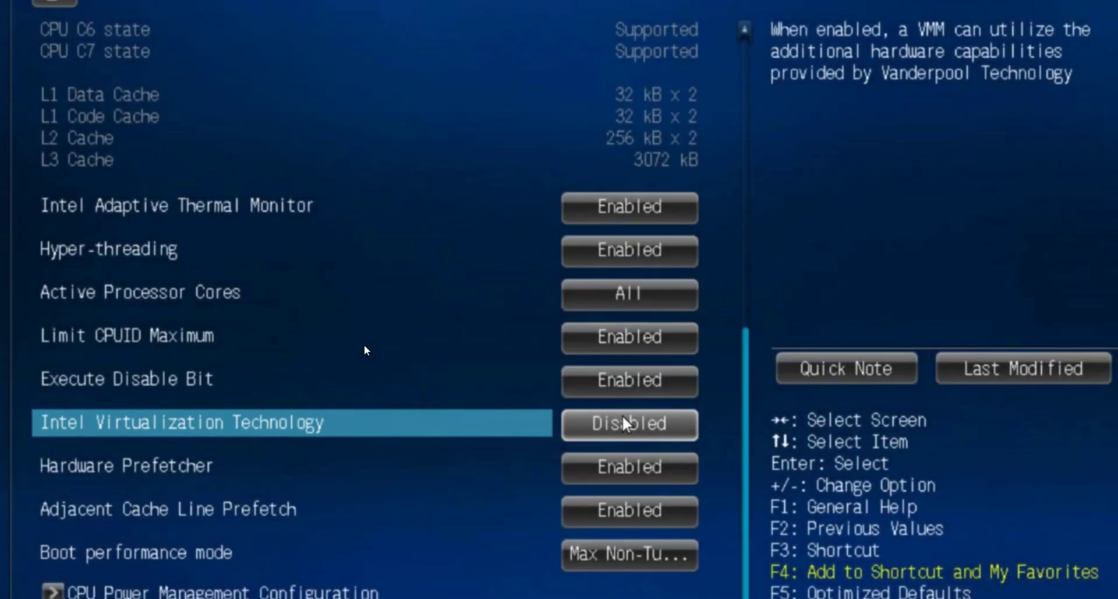
left_click(624, 424)
left_click(447, 359)
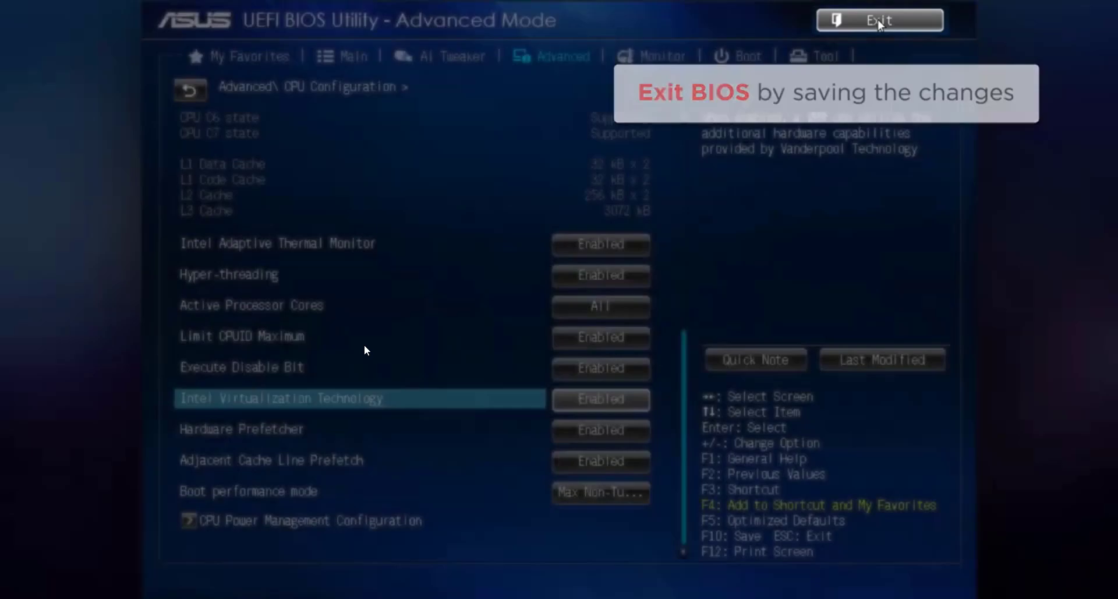
left_click(880, 21)
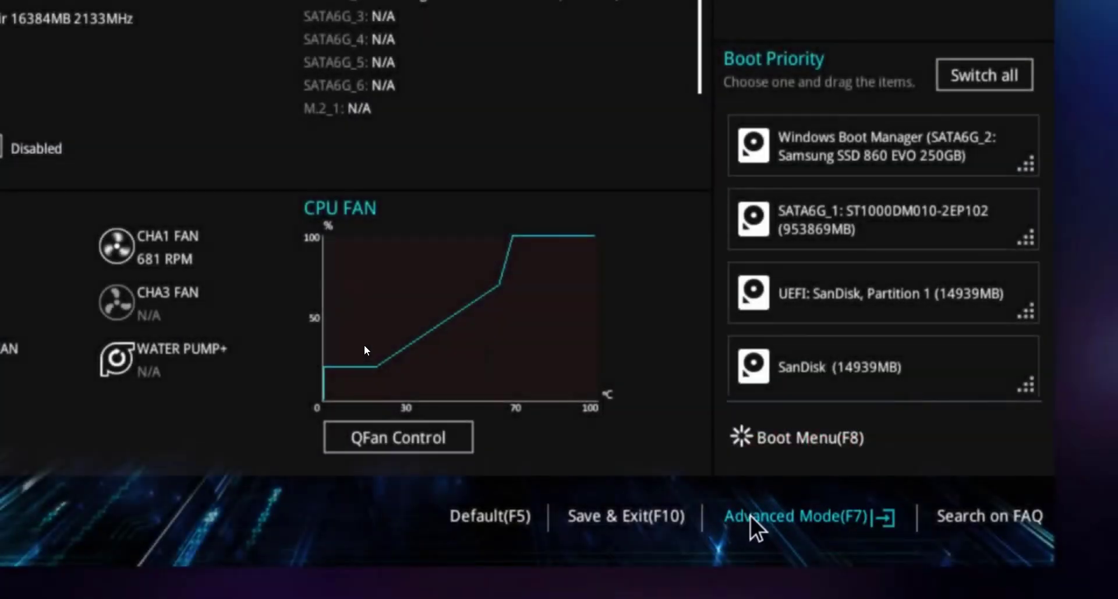
Enable SVM Mode in the advanced CPU configuration of the AMD board's BIOS and go to the exit options.
left_click(751, 517)
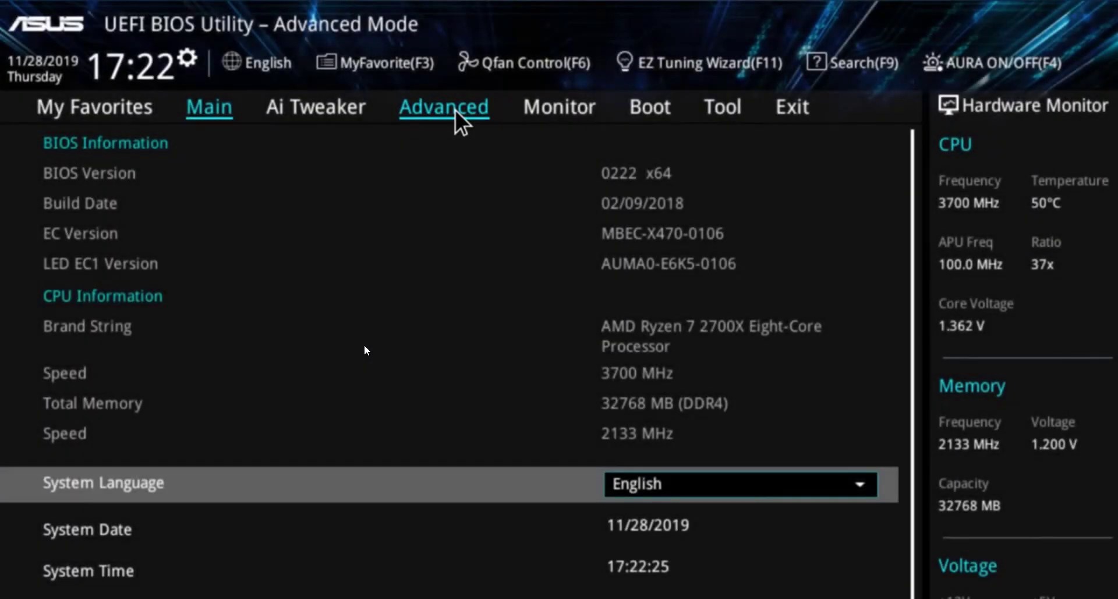
left_click(455, 110)
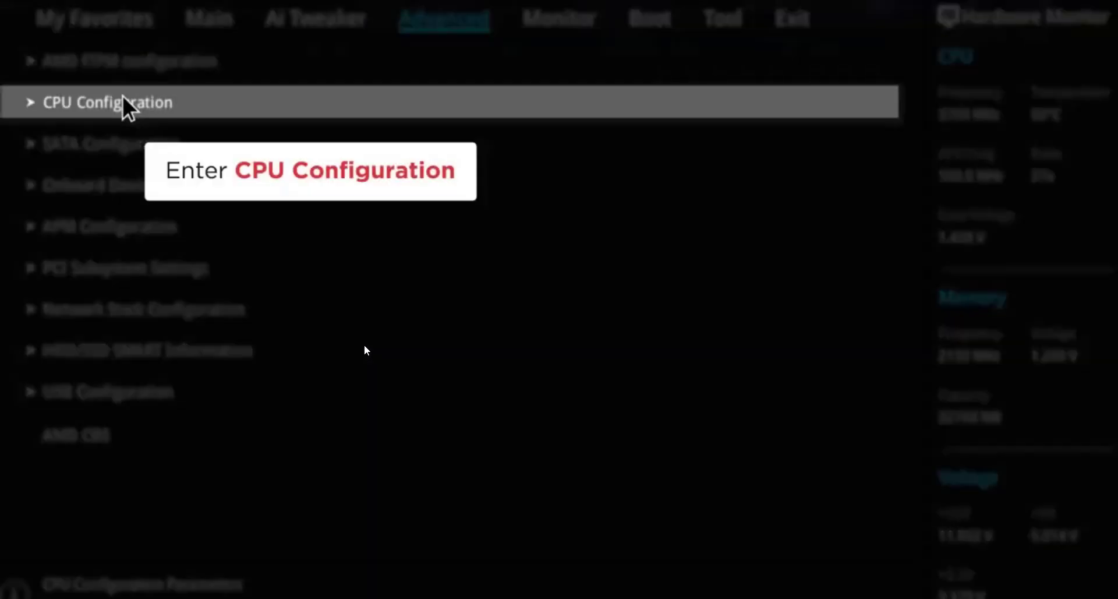
left_click(123, 99)
scroll(507, 366, "down", 2)
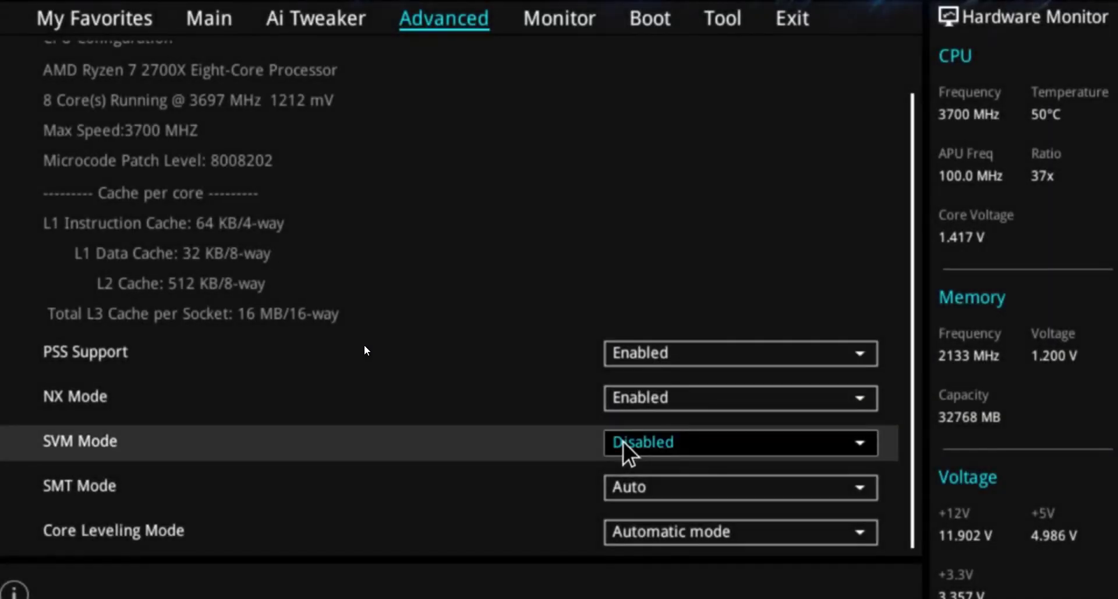
left_click(622, 442)
left_click(621, 496)
scroll(704, 266, "up", 2)
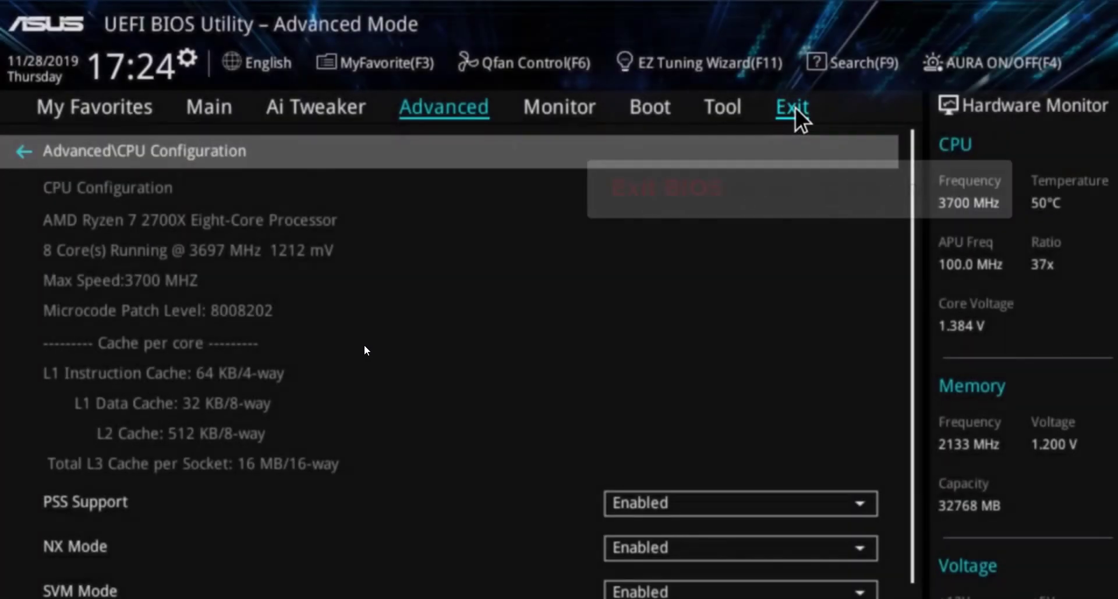
left_click(795, 109)
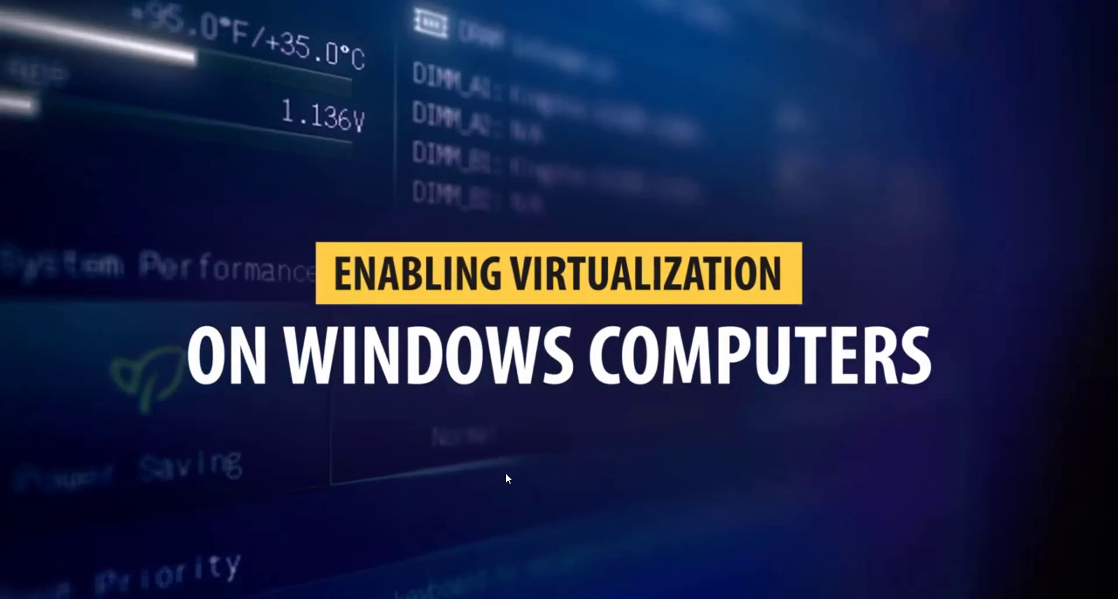
Leave the virtualization video for VirtualBox Manager and start a new virtual machine named Windows 7.
key("Escape")
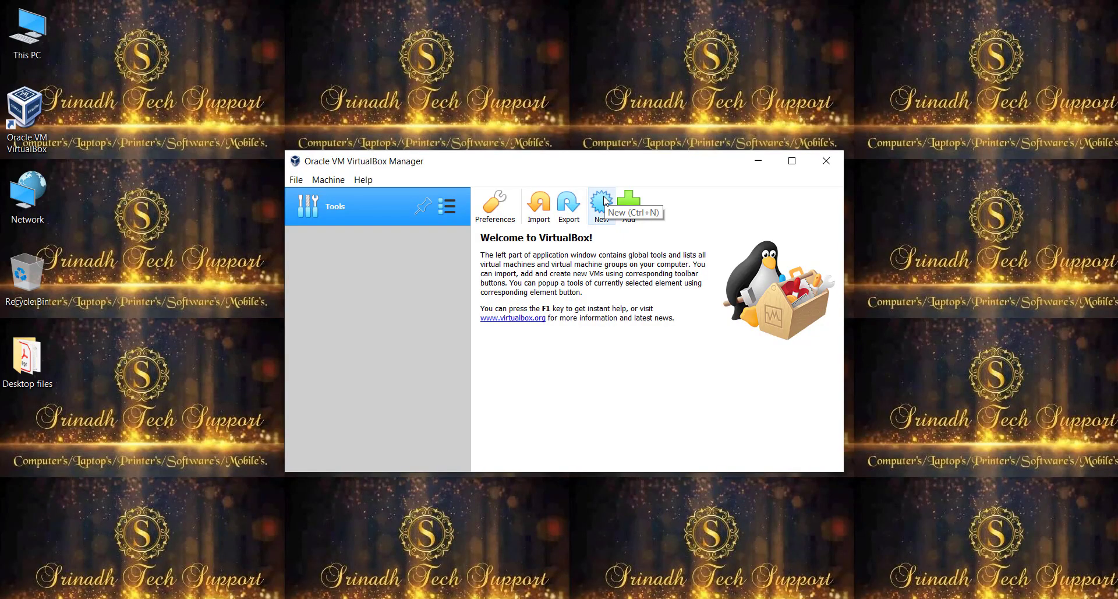
left_click(602, 202)
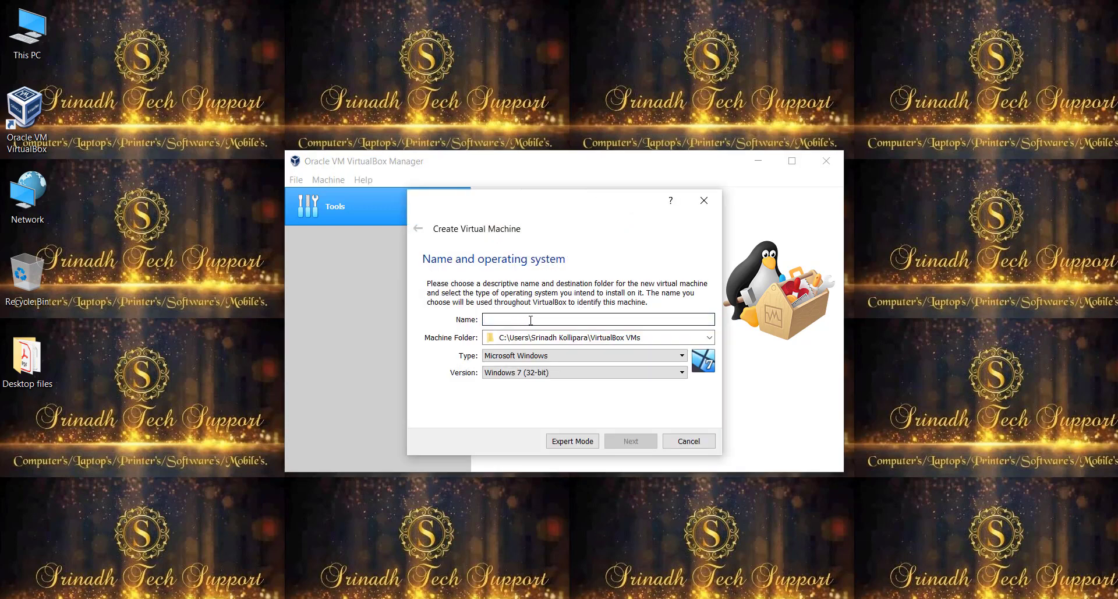
type("Windows 7")
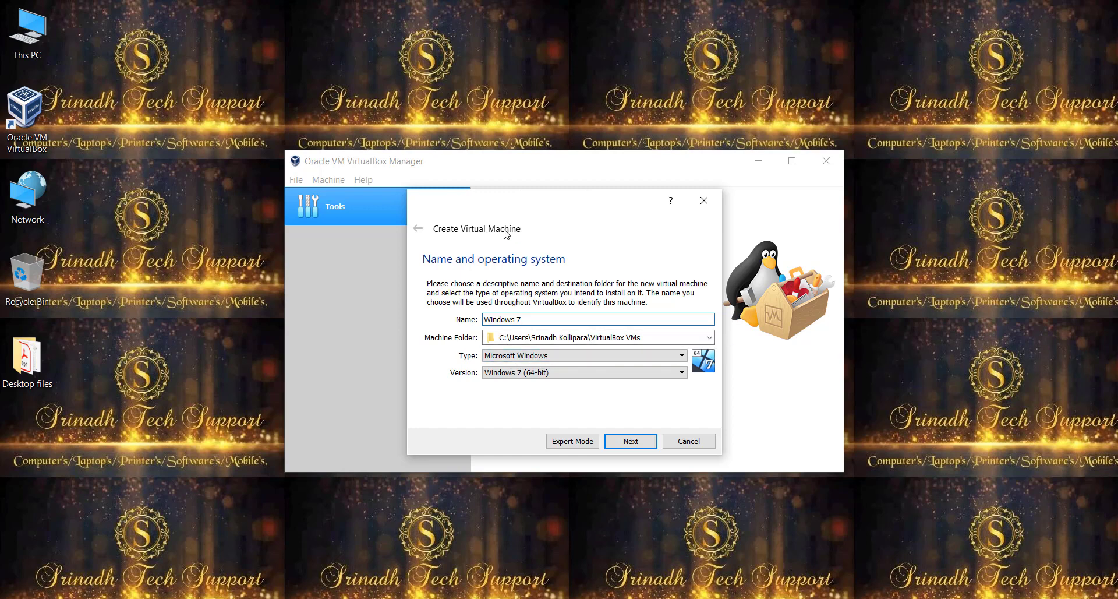
Look at the computer's drives and set the virtual machine's folder to Local Disk (D:).
left_click(27, 29)
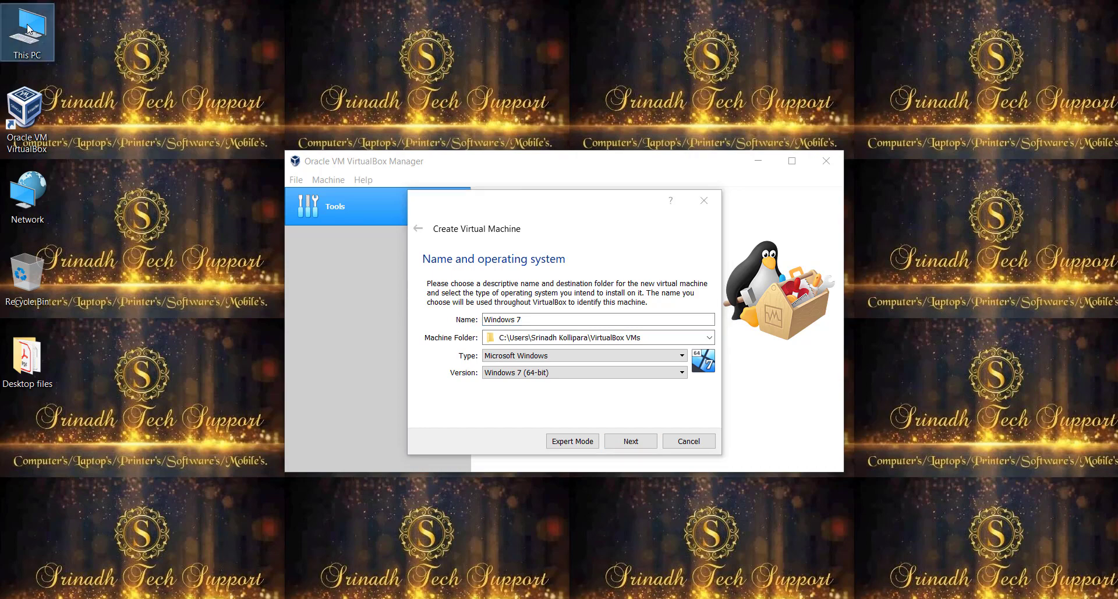
double_click(27, 29)
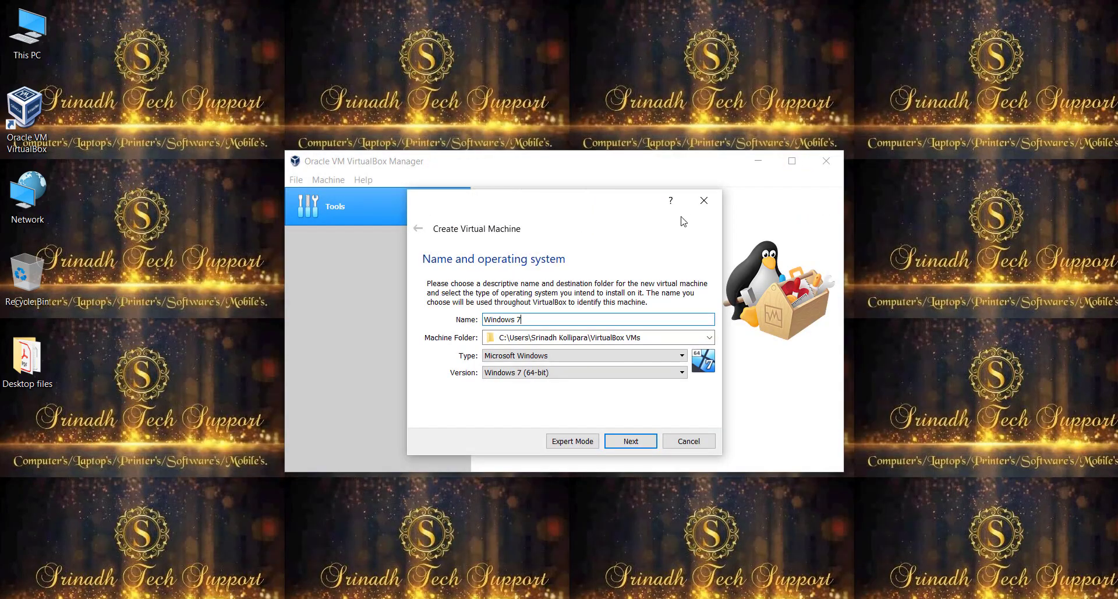
left_click(708, 338)
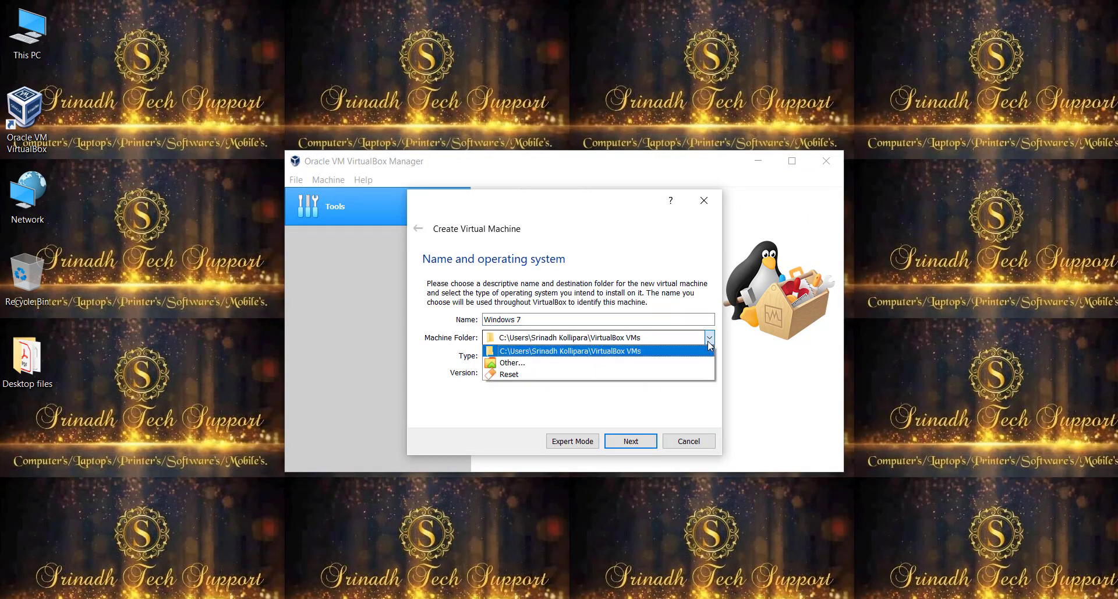
left_click(581, 367)
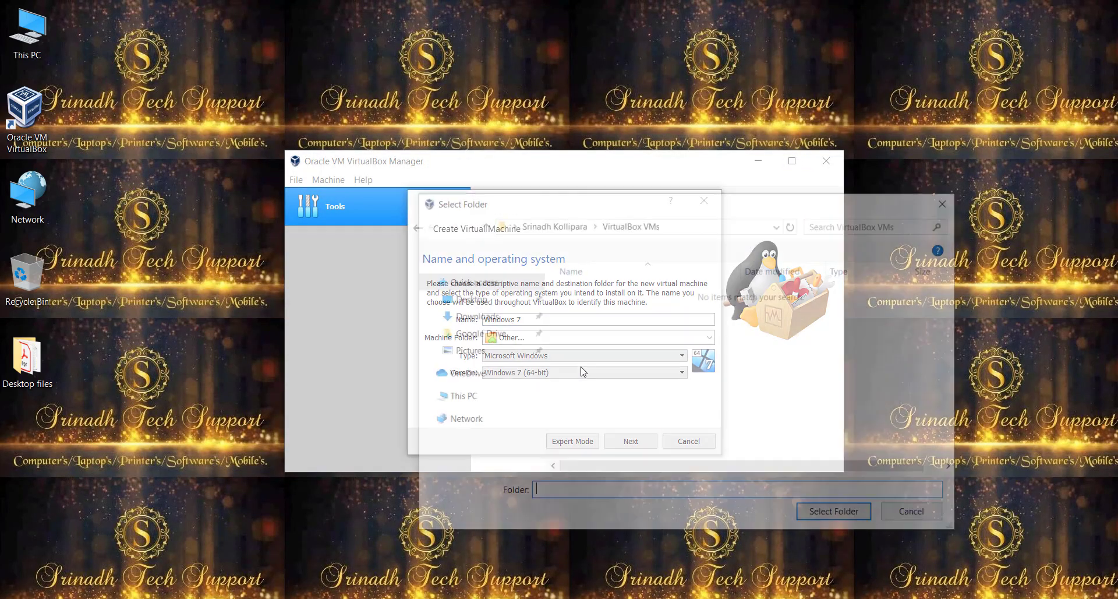
left_click(469, 401)
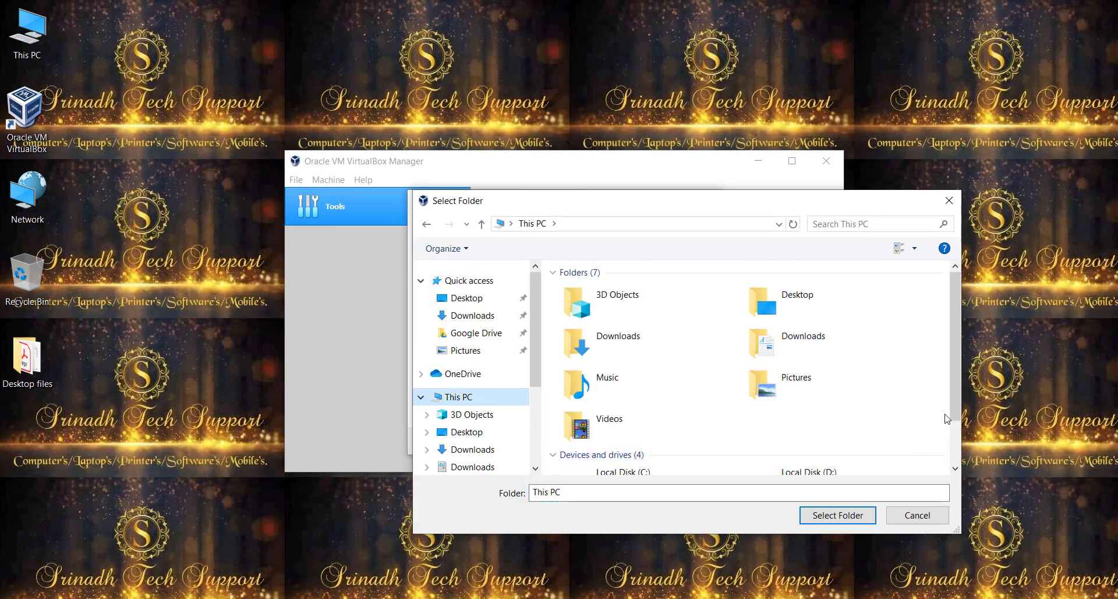
left_click_drag(957, 414, 960, 471)
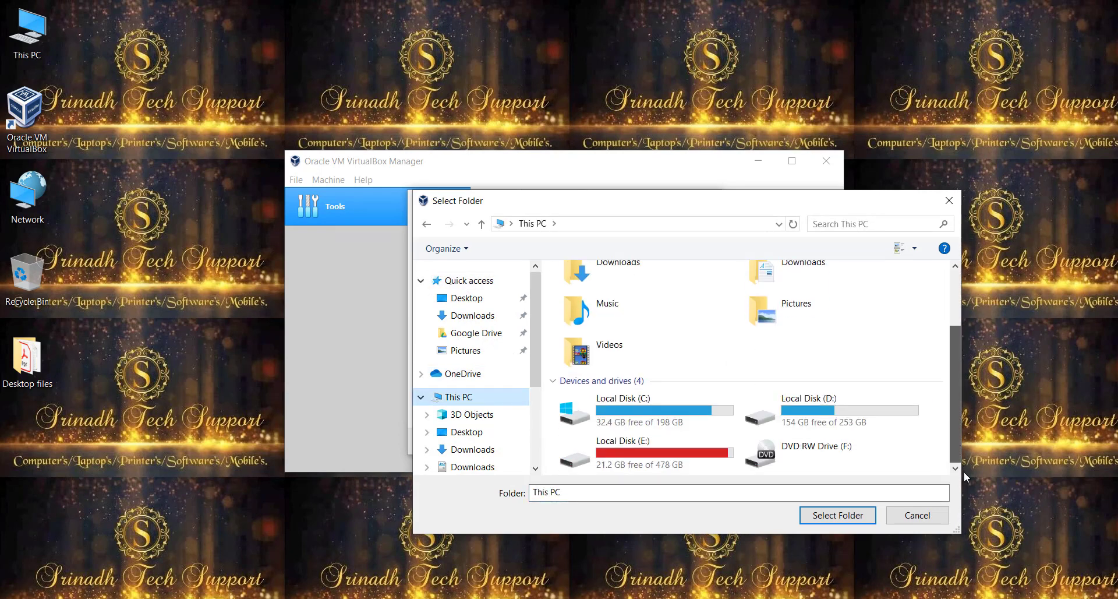
left_click(829, 414)
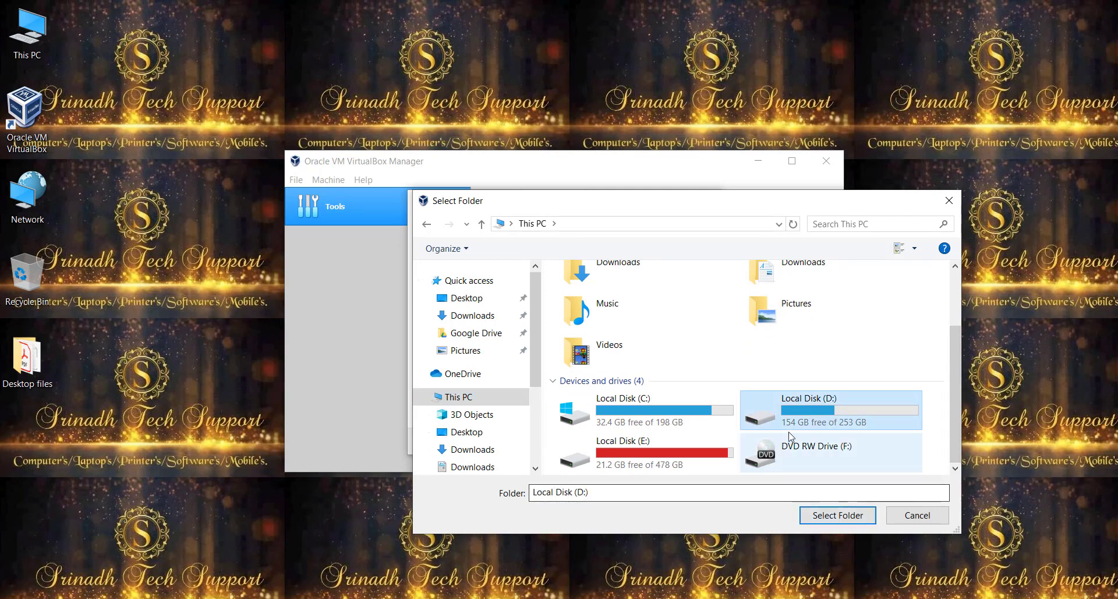
left_click(833, 512)
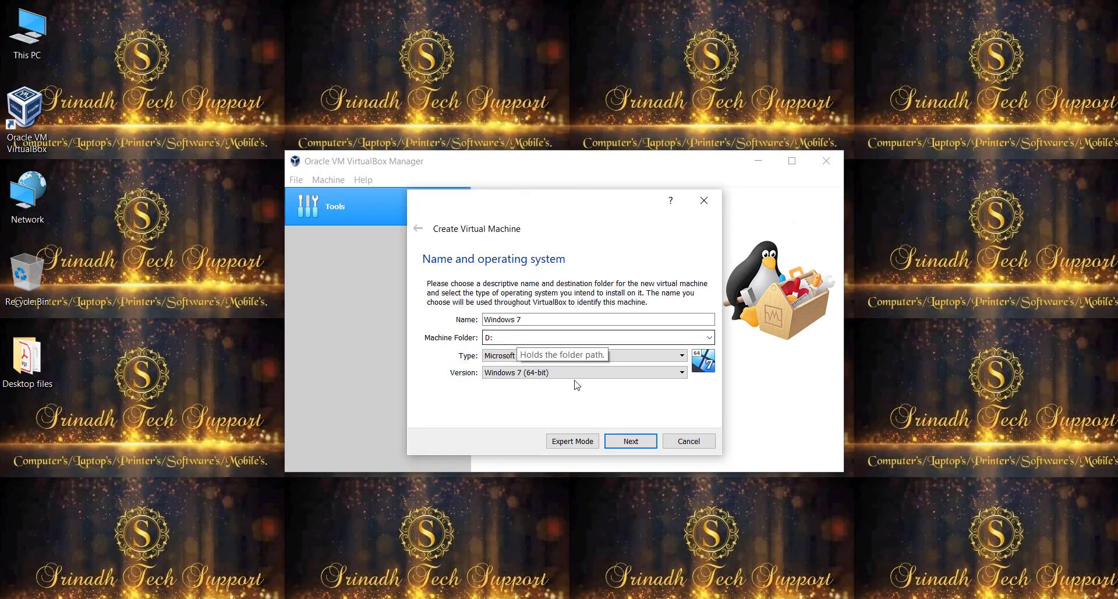
Check the computer's system properties and choose Microsoft Windows as the virtual machine's operating system type.
left_click(510, 361)
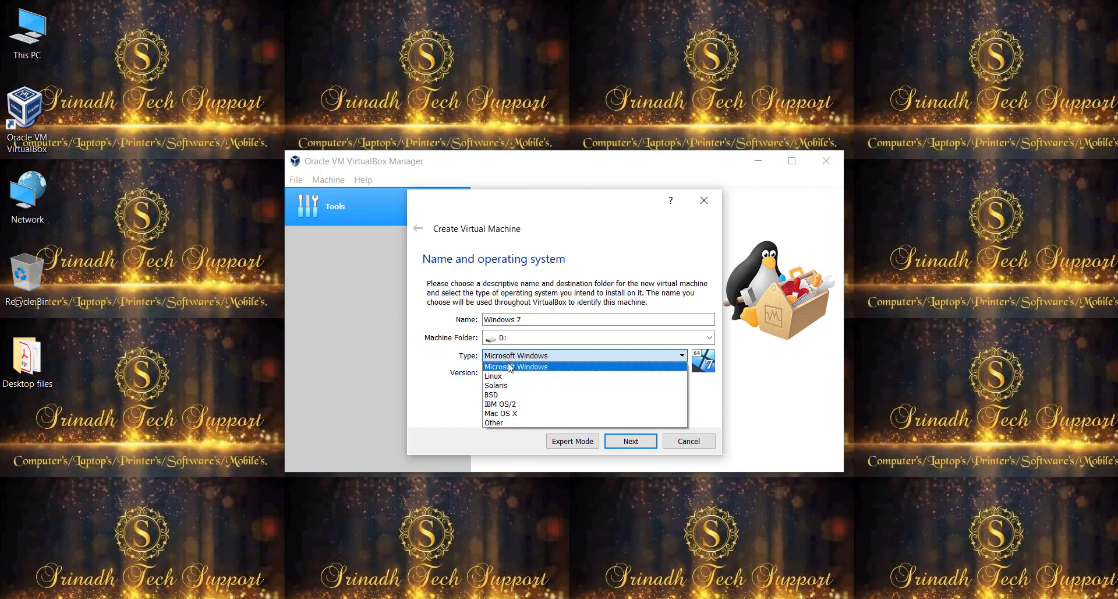
left_click(41, 44)
right_click(39, 42)
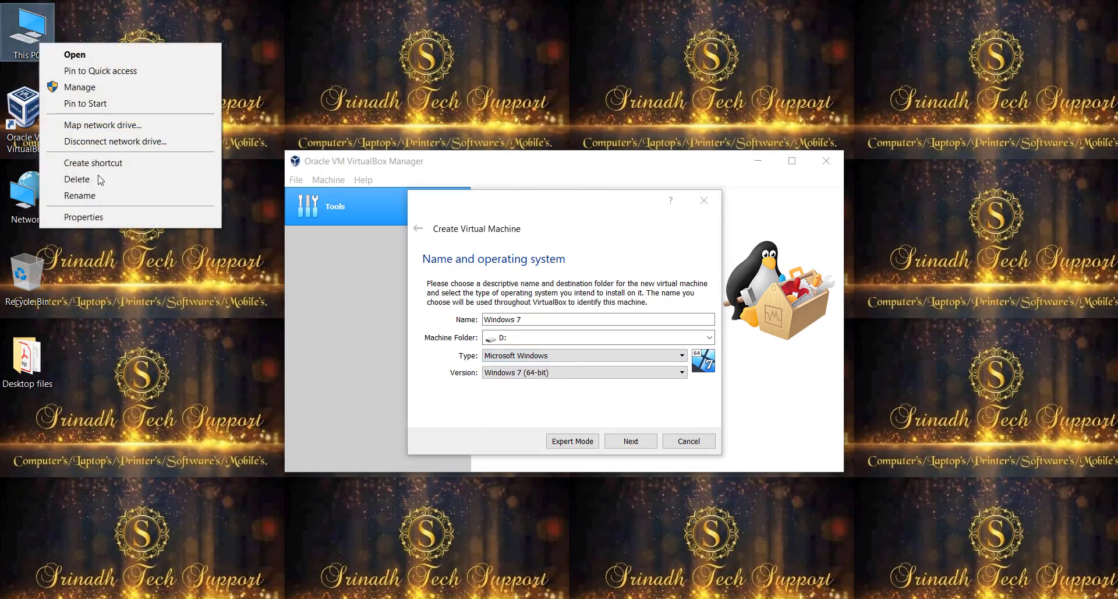
left_click(100, 217)
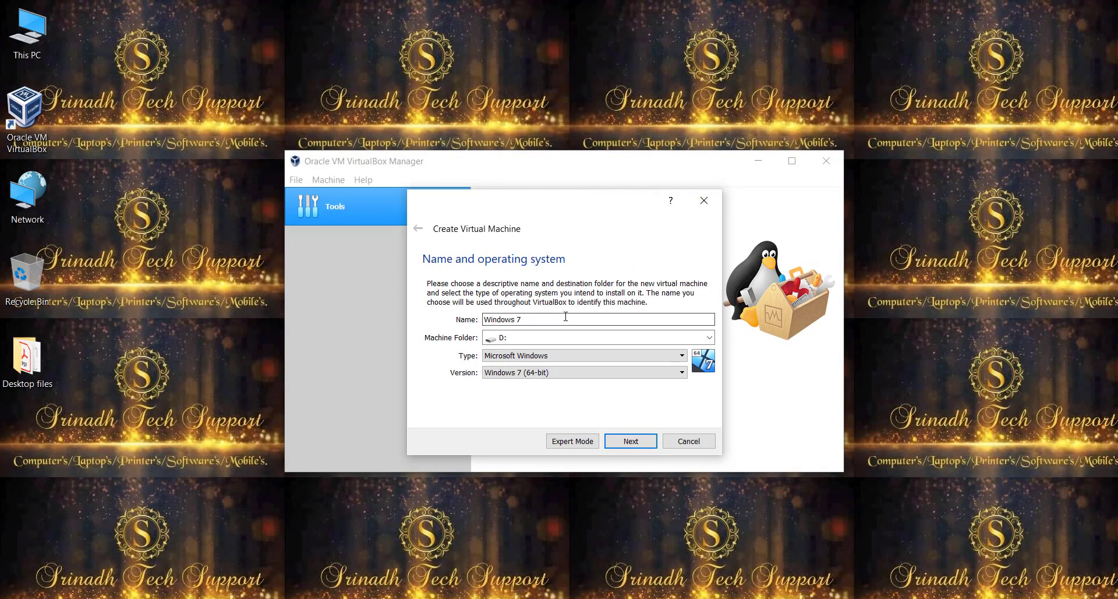
left_click(559, 355)
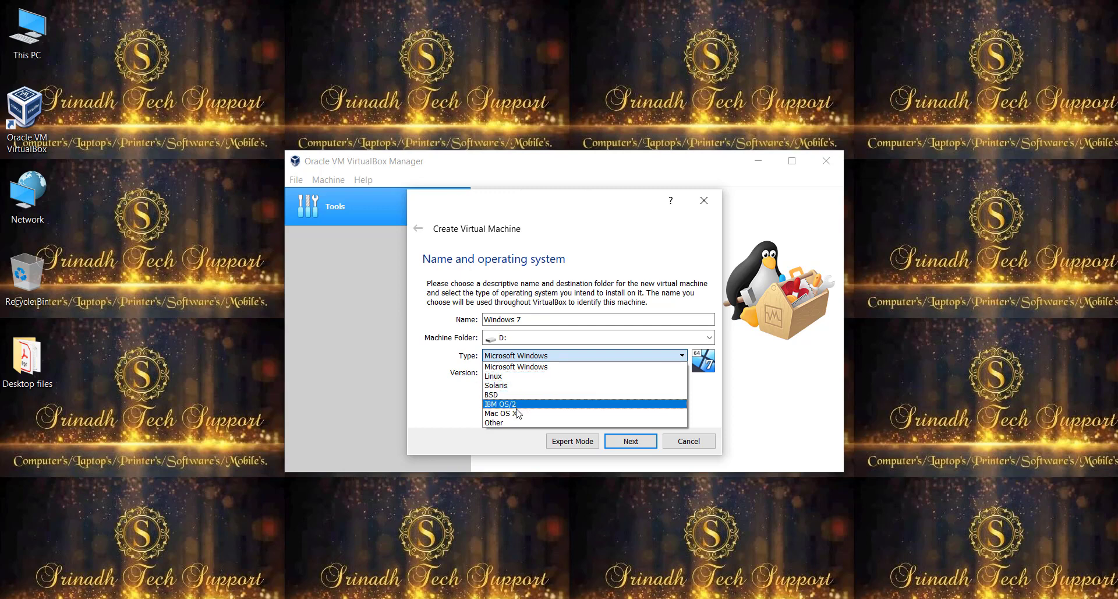
left_click(506, 367)
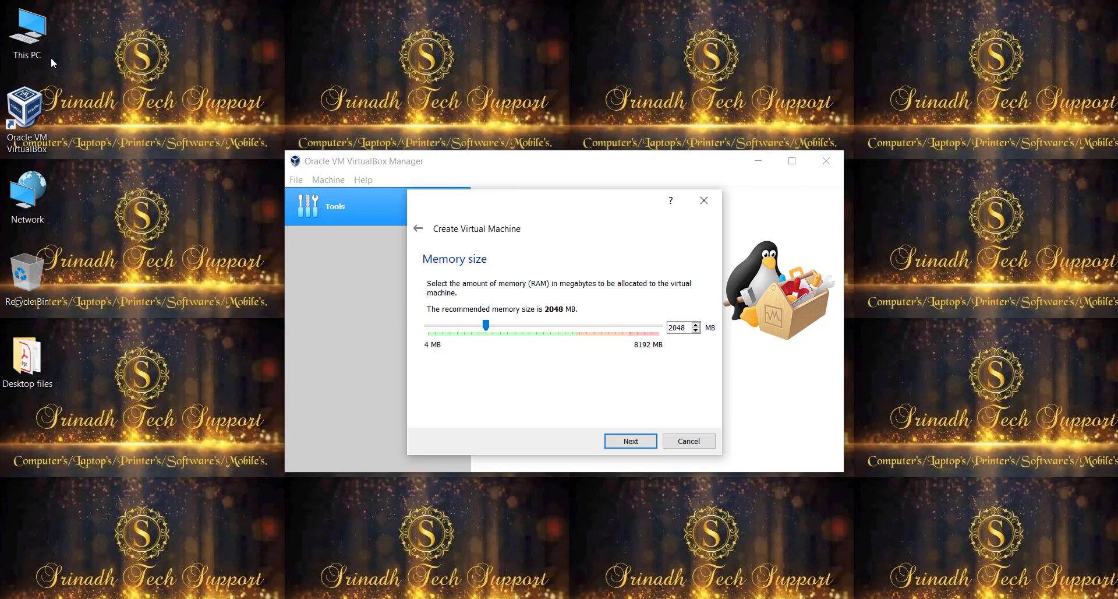
Check the computer's installed memory (RAM) in its system properties and close them.
right_click(37, 44)
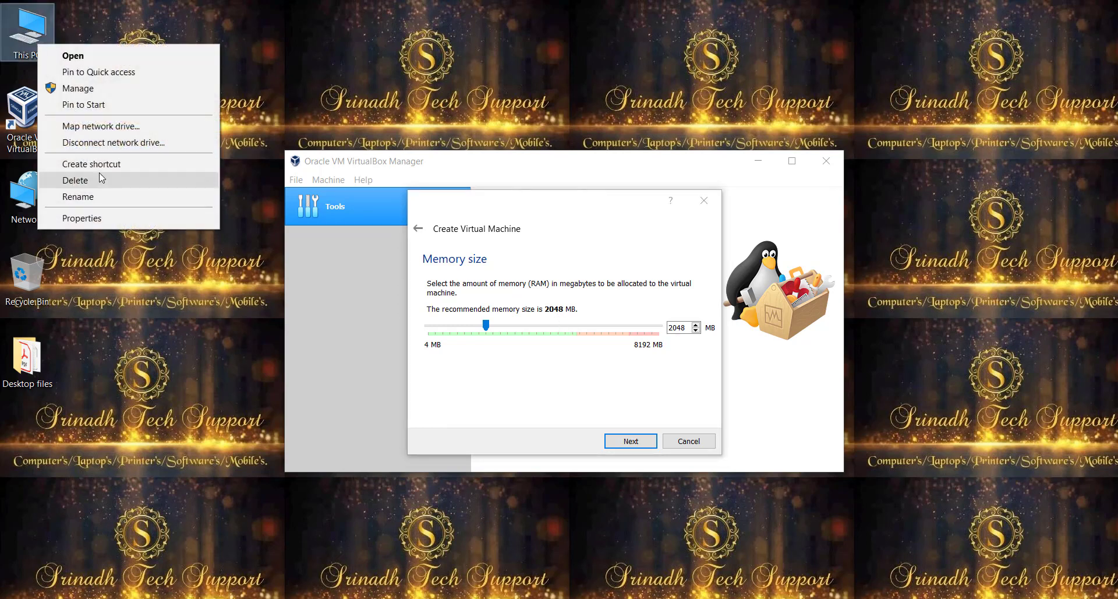
left_click(109, 216)
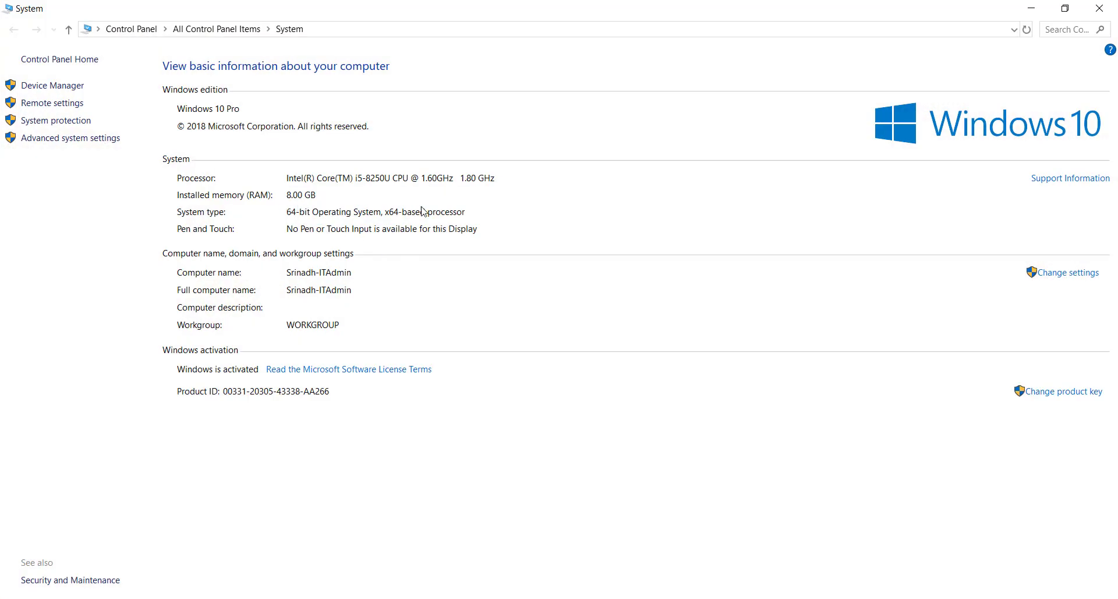
left_click(1113, 5)
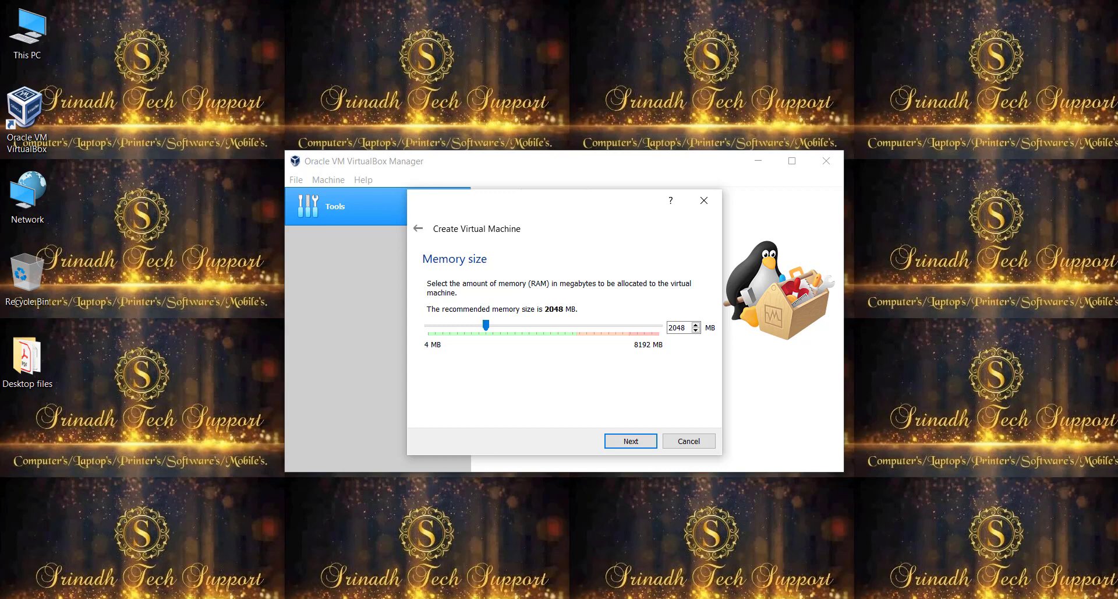
Check the host's current memory usage in Task Manager's performance view and minimize it.
right_click(499, 597)
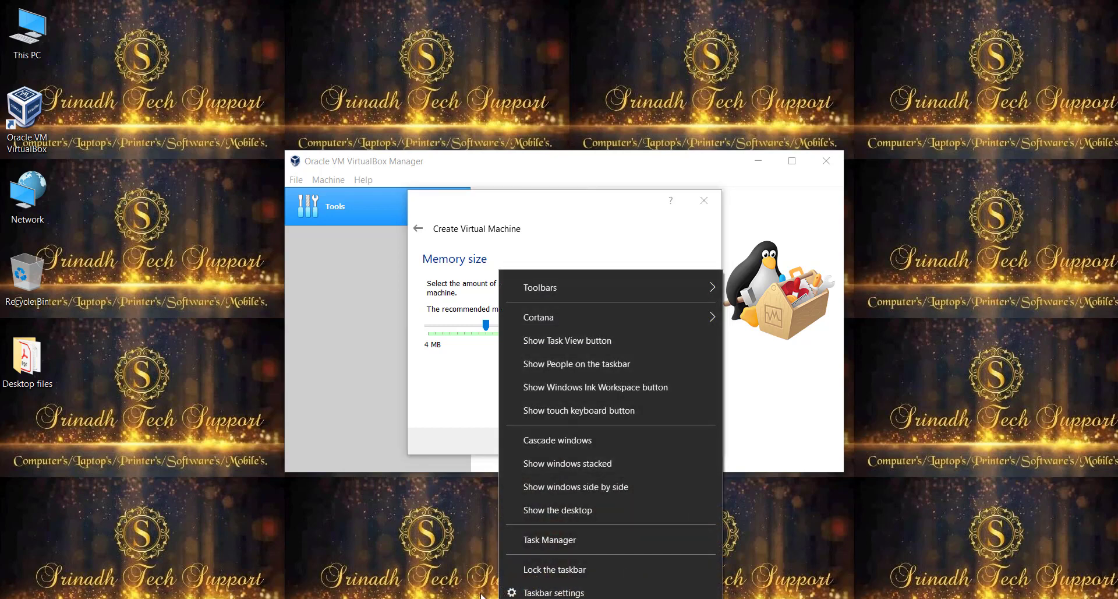
left_click(549, 540)
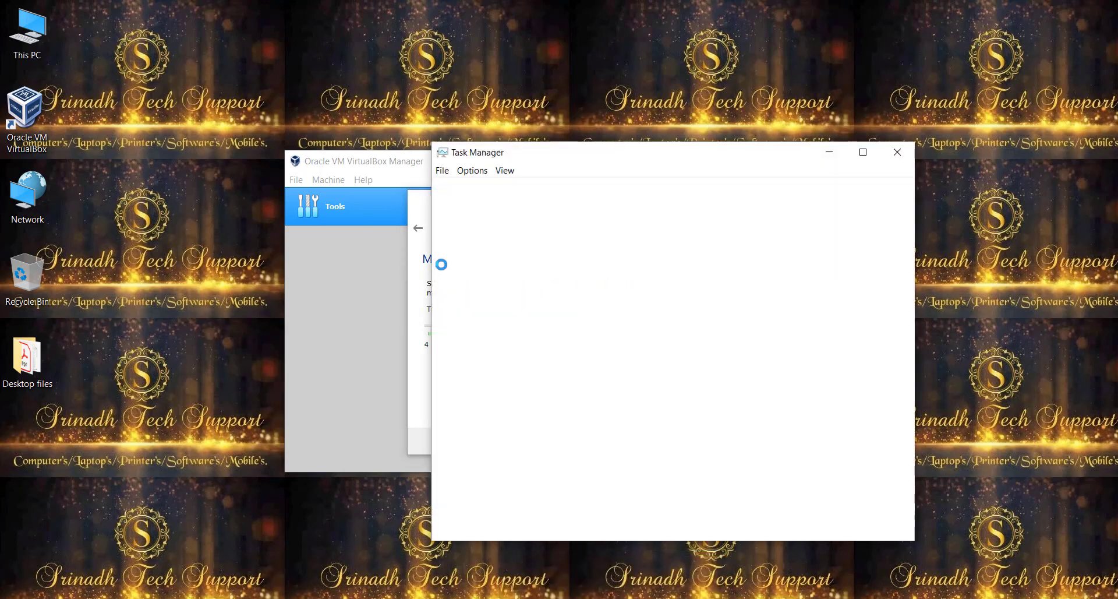
left_click(506, 190)
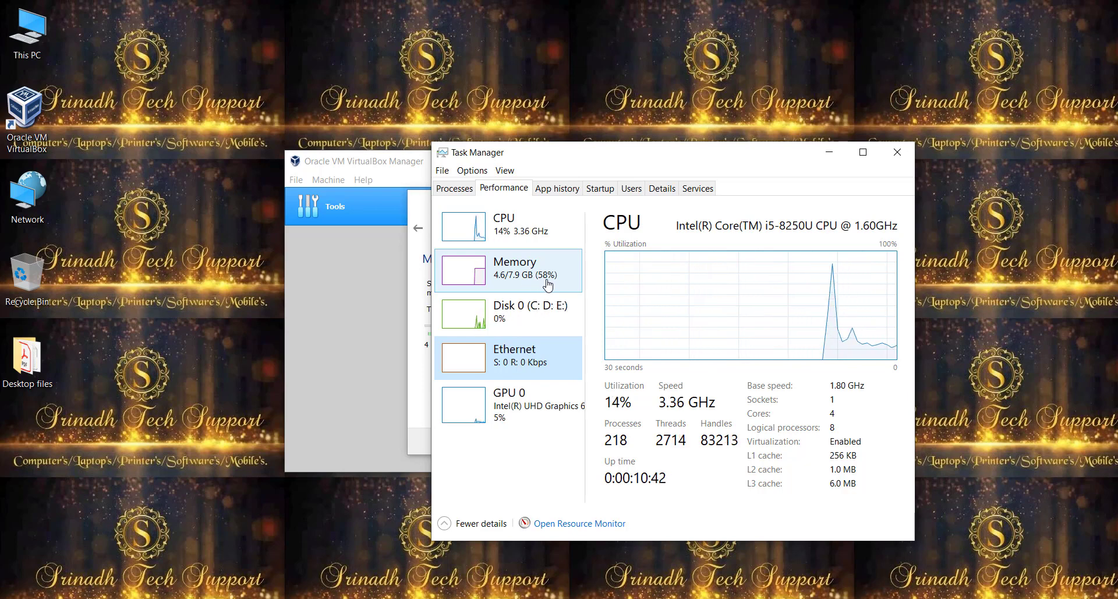
left_click(832, 151)
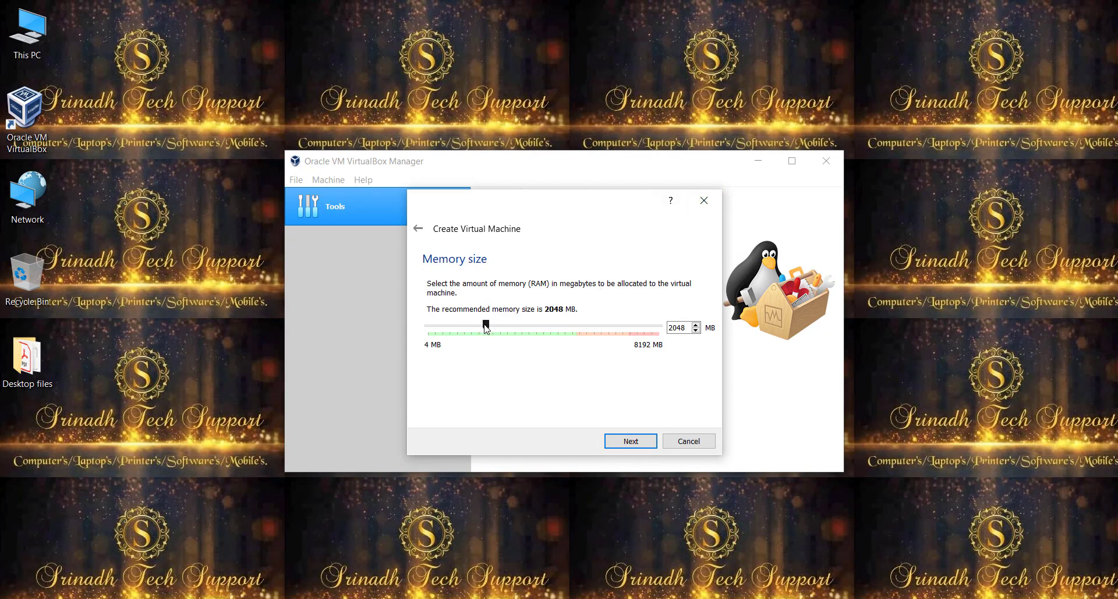
Set the virtual machine's memory size to 3023 MB and recheck the host's memory usage in Task Manager.
left_click_drag(488, 328, 515, 334)
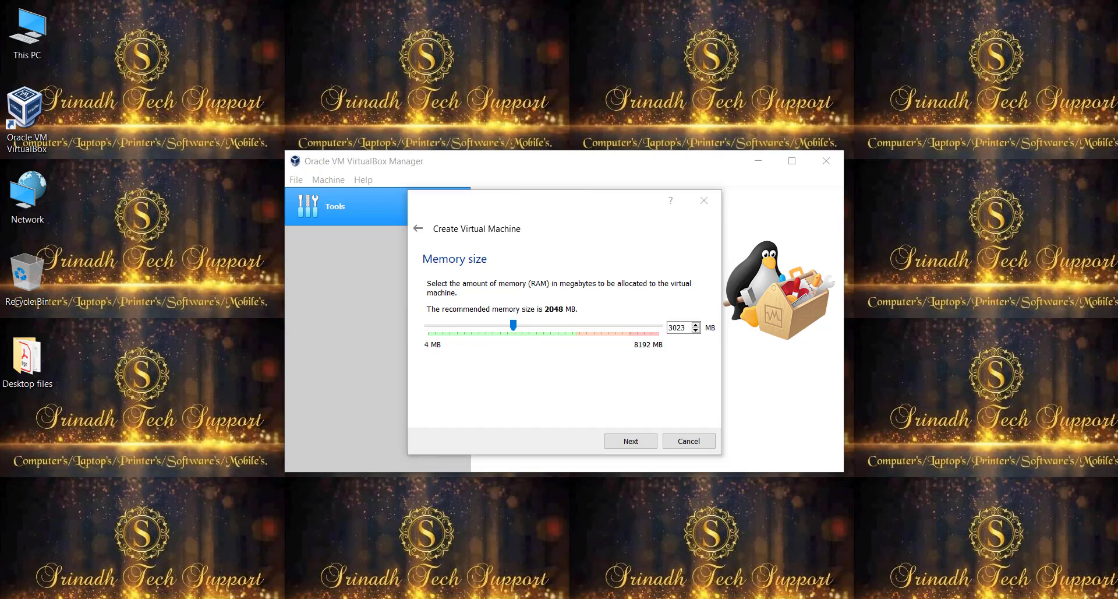
key("ctrl+shift+Escape")
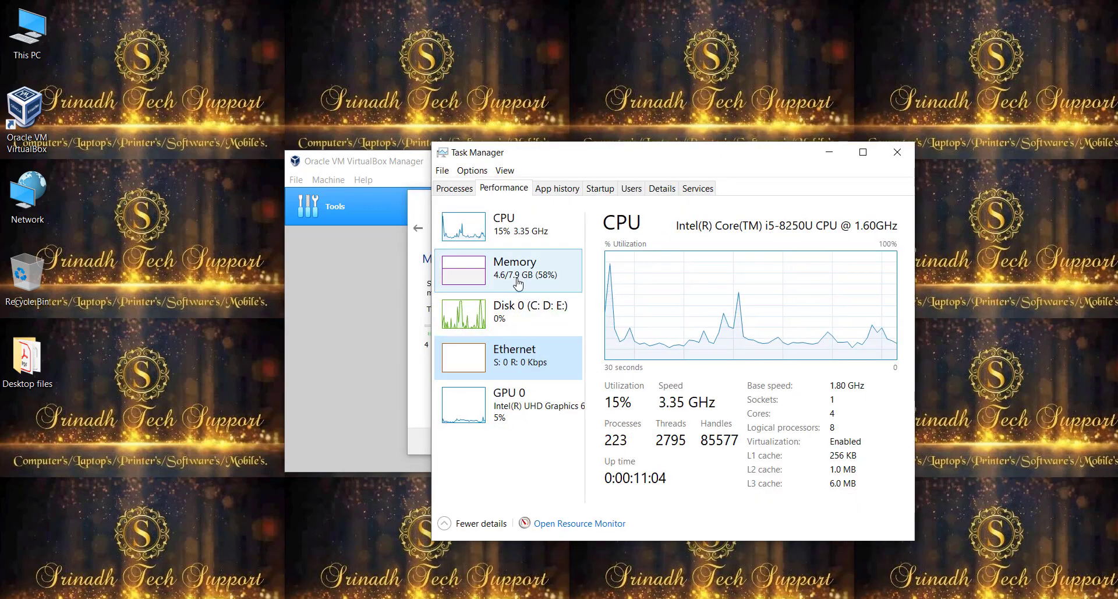
left_click(829, 152)
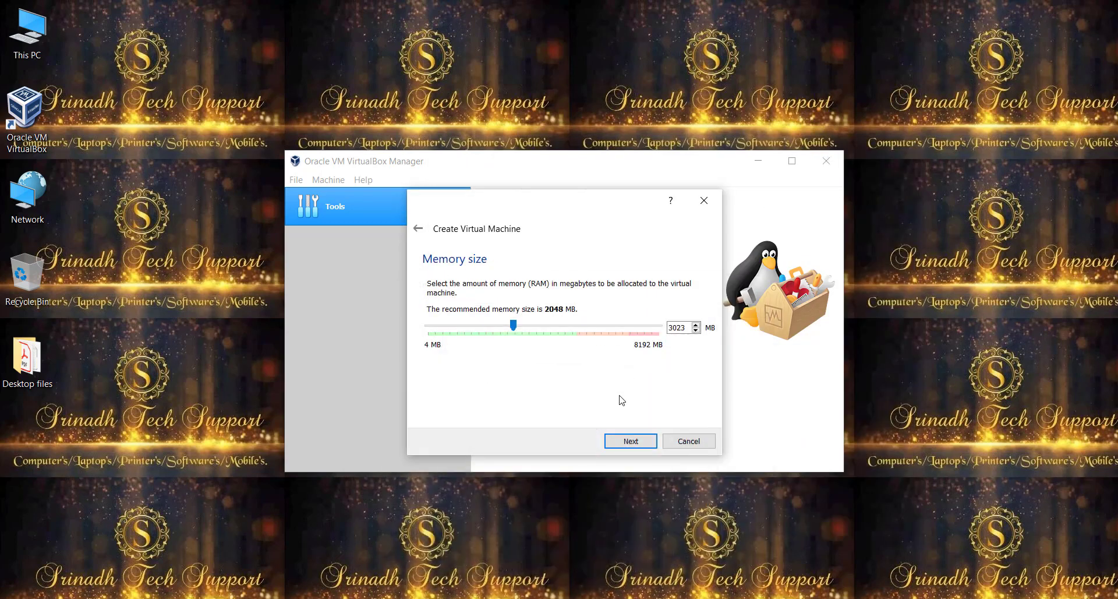
Create a new virtual hard disk of type VHD (Virtual Hard Disk) with dynamically allocated storage.
left_click(636, 441)
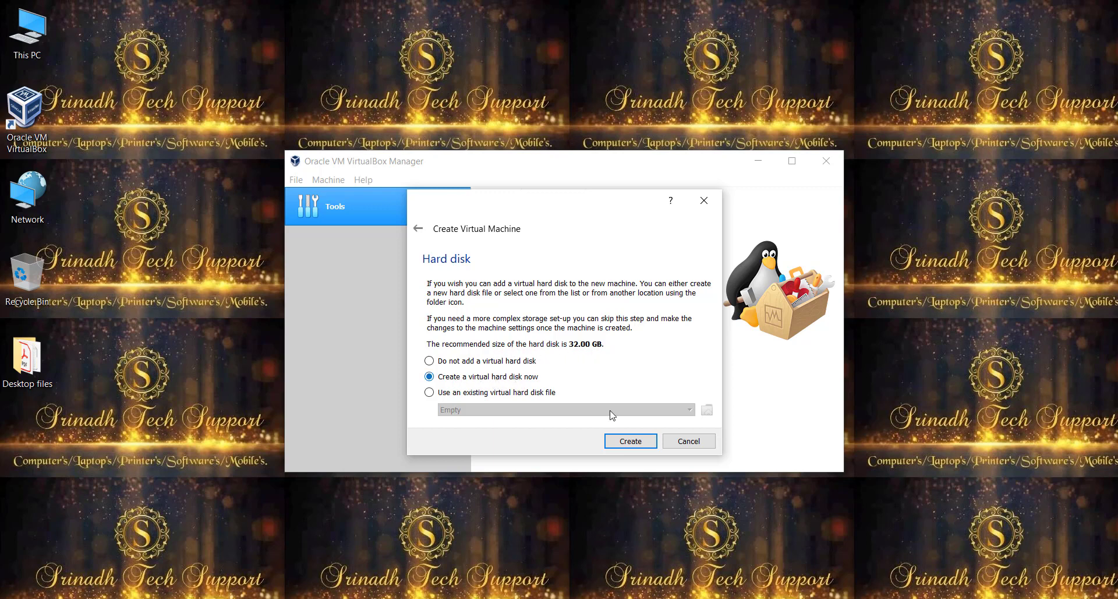
left_click(639, 442)
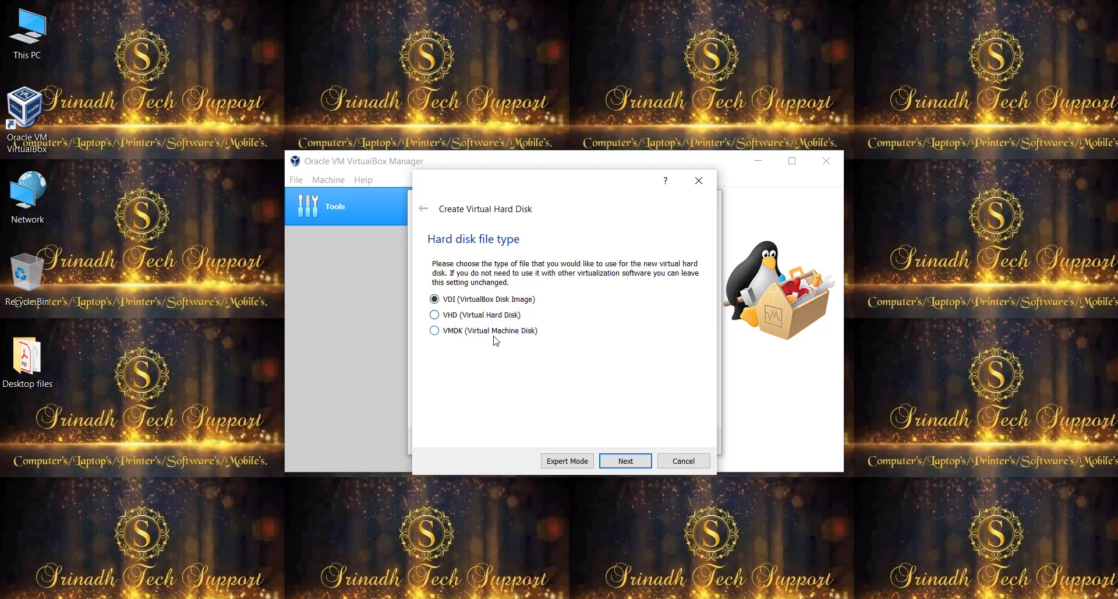
left_click(434, 315)
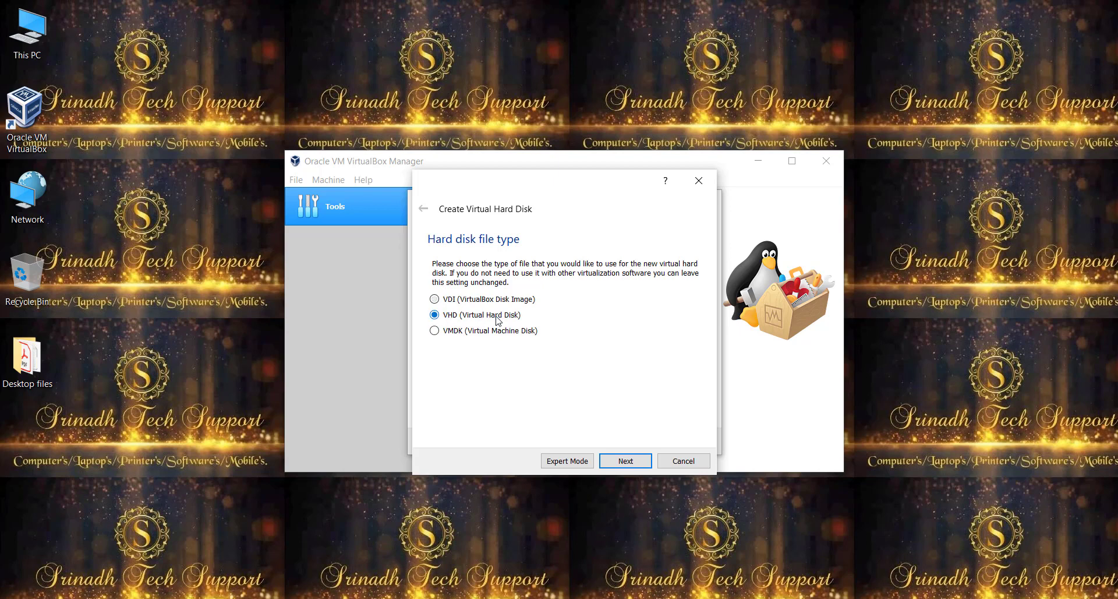
left_click(631, 460)
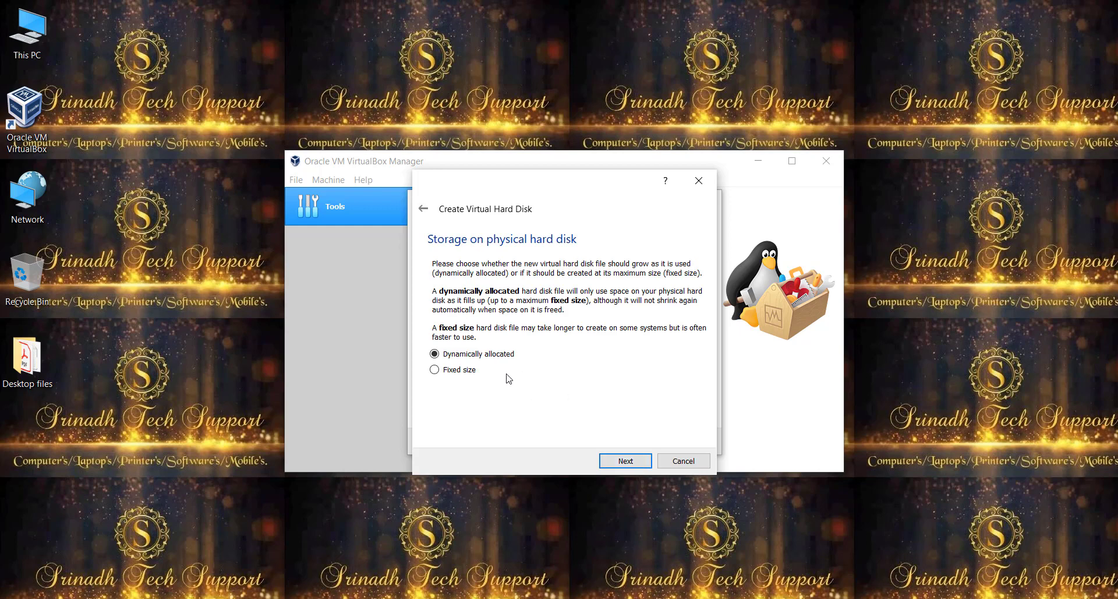
left_click(625, 463)
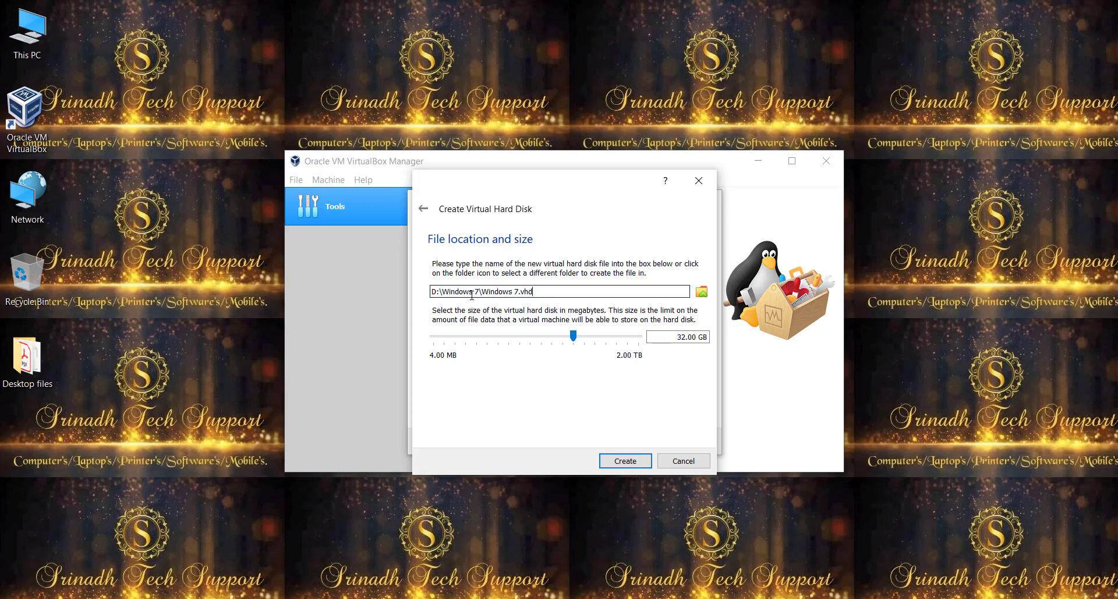
Set the virtual hard disk's size to 50.00 GB and create it as D:\Windows 7\Windows 7.vhd.
left_click(558, 297)
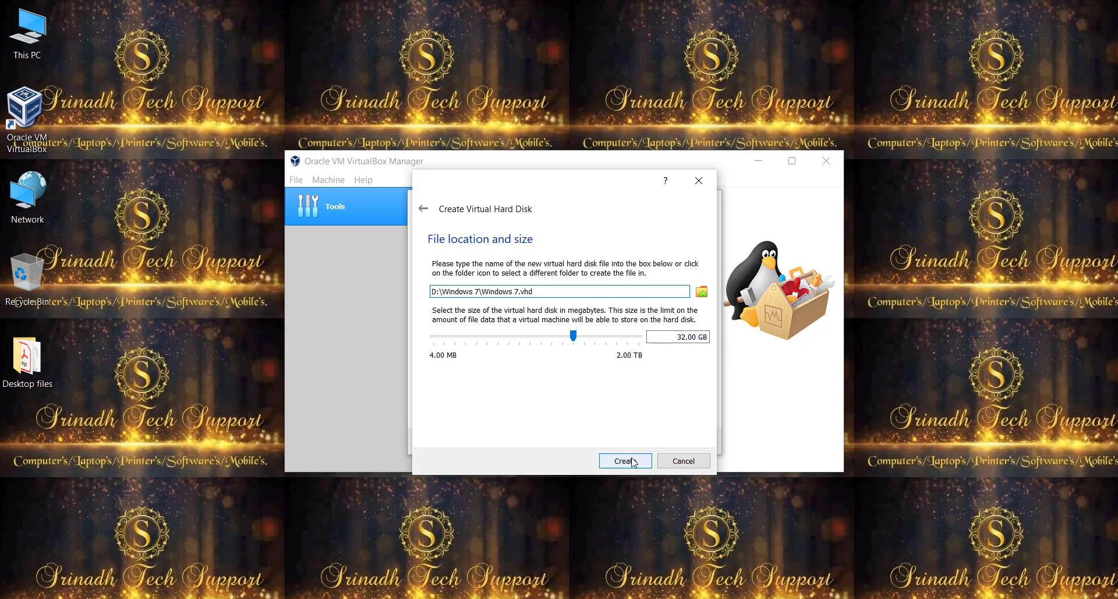
left_click_drag(573, 336, 579, 342)
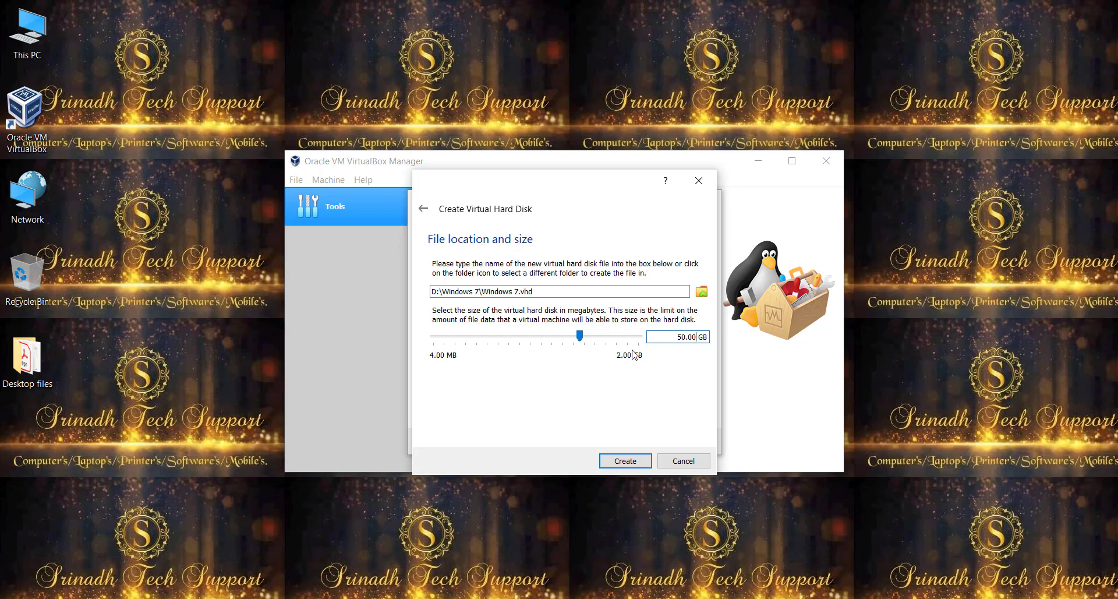
left_click(624, 463)
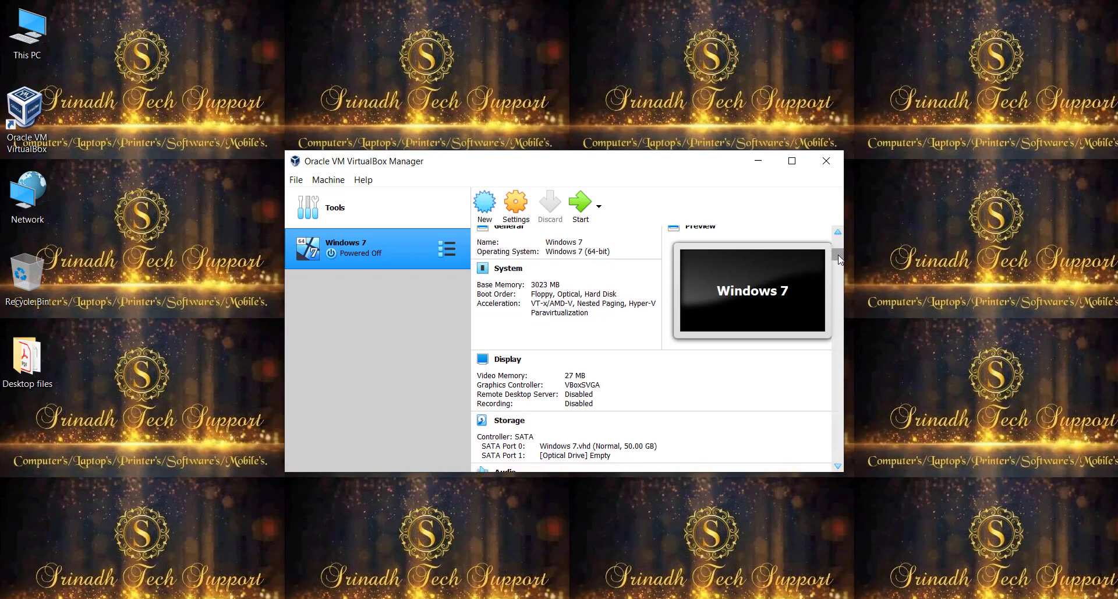
Start the Windows 7 virtual machine with Win7_Sp1_x86-x64_.iso from the Downloads folder as its start-up disk.
left_click_drag(840, 249, 841, 305)
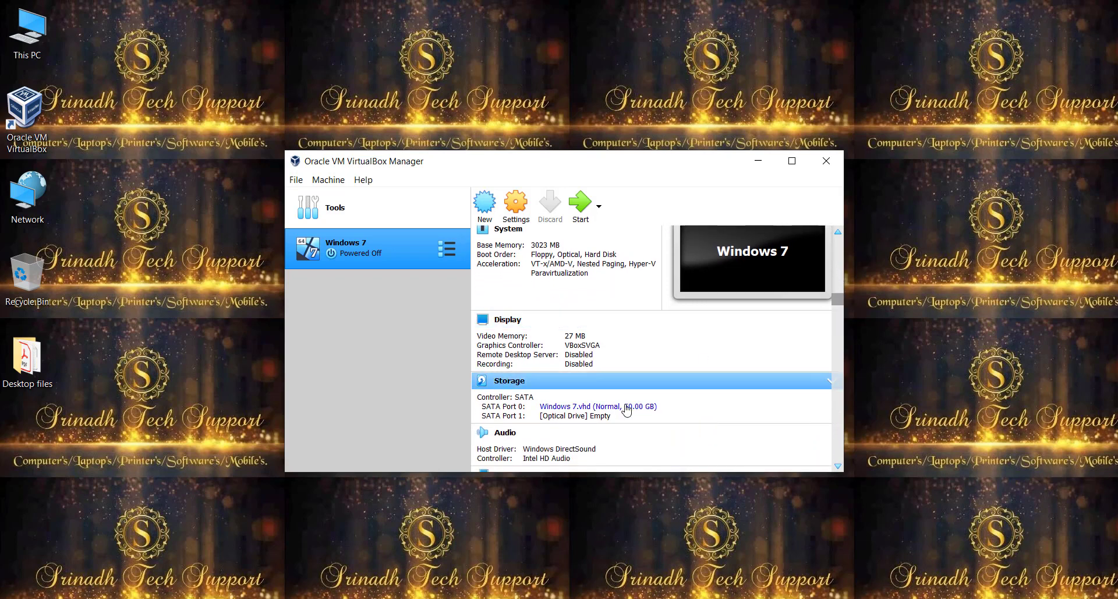
left_click_drag(843, 305, 853, 203)
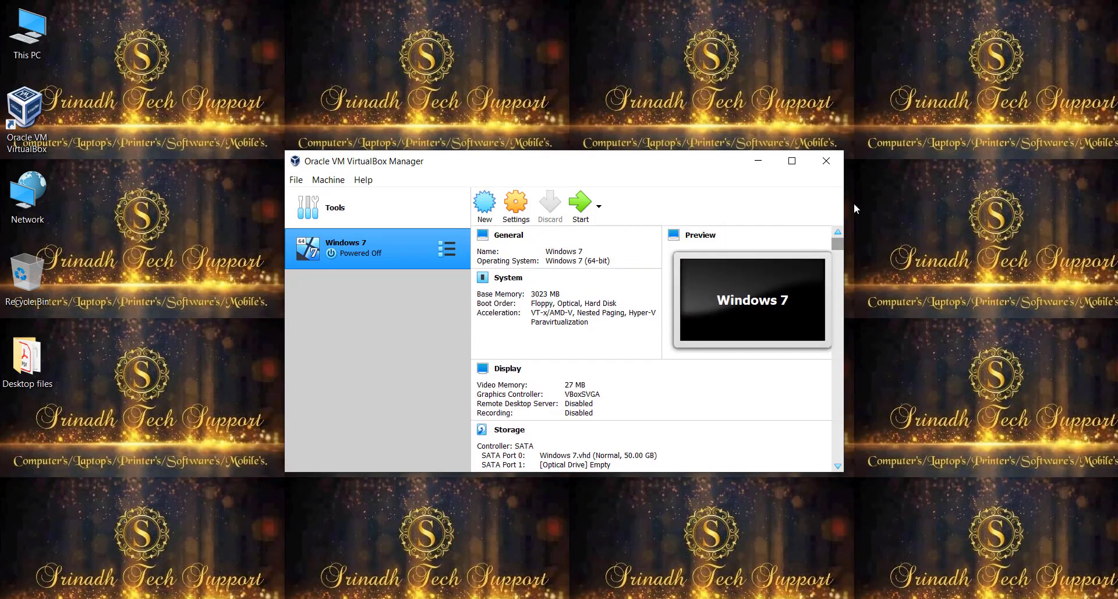
left_click(581, 204)
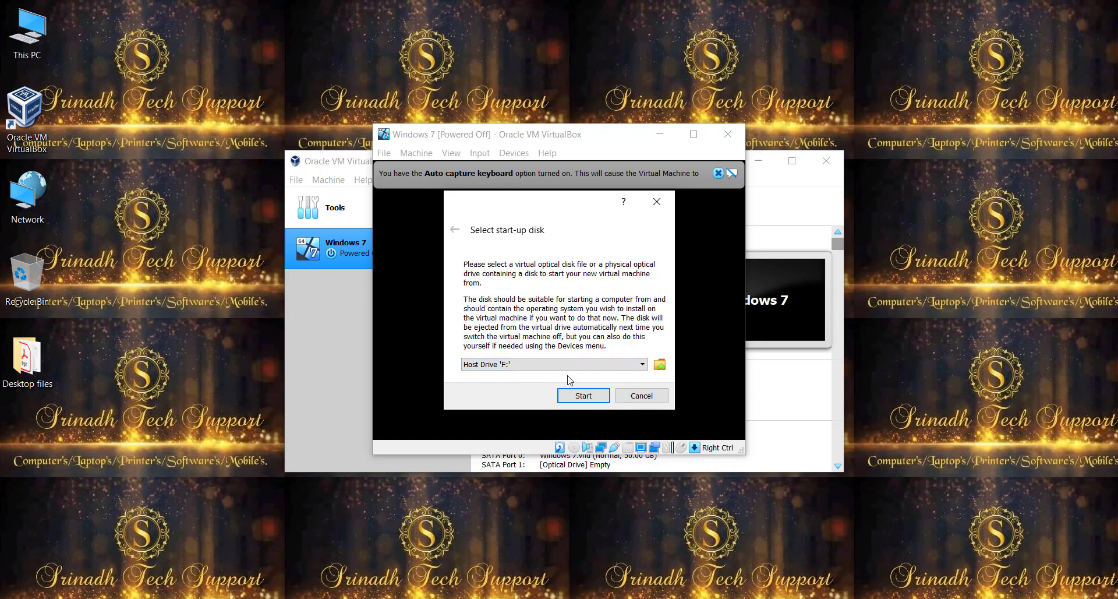
left_click(659, 365)
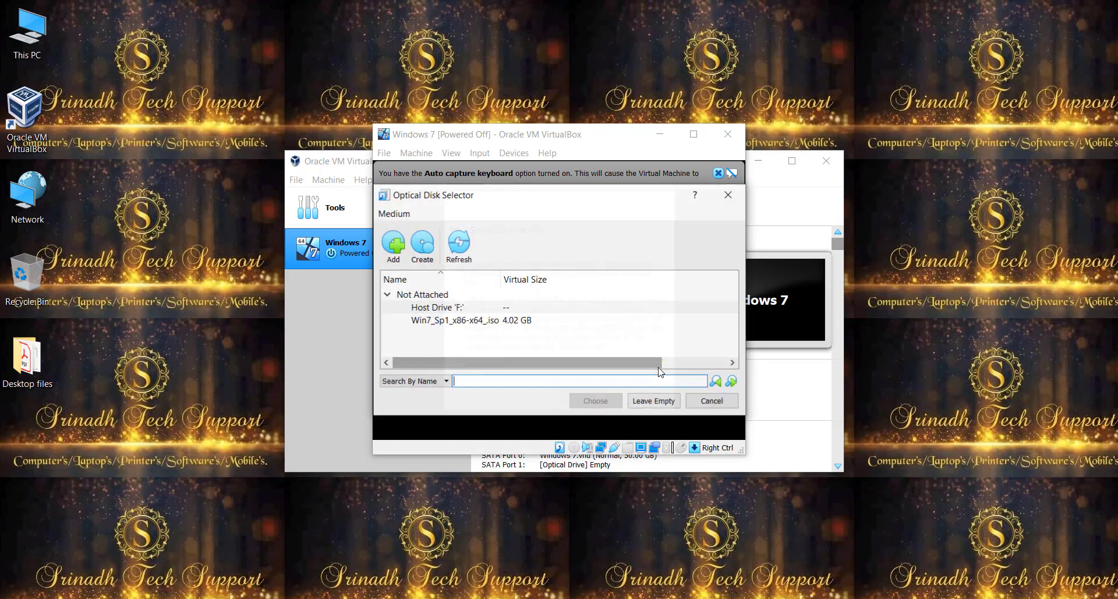
left_click(391, 239)
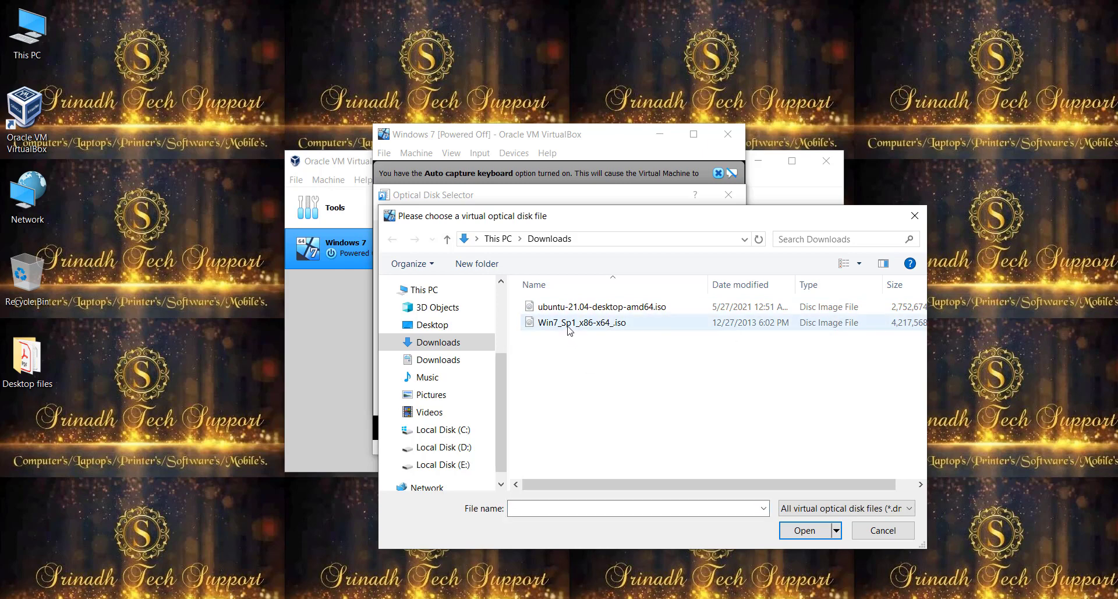
left_click(568, 326)
left_click(804, 530)
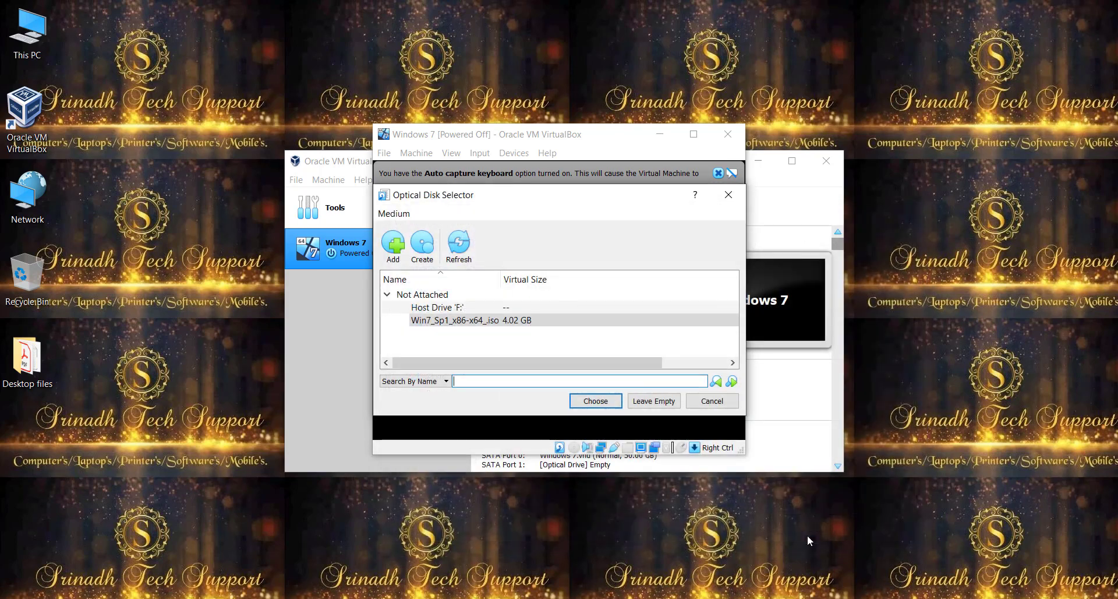
left_click(602, 402)
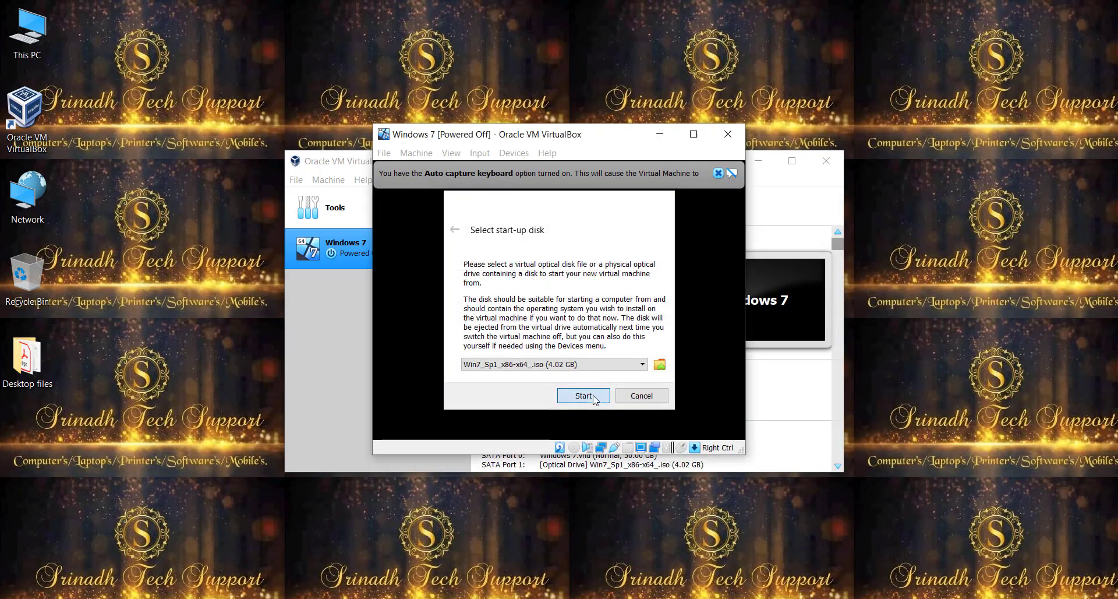
left_click(594, 400)
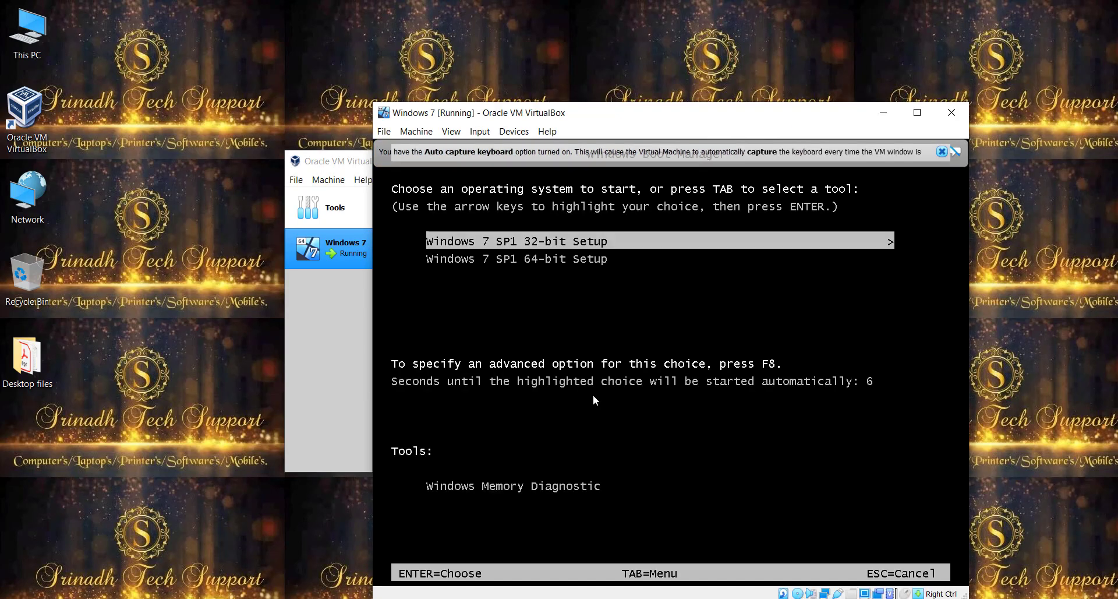
Boot the Windows 7 SP1 32-bit Setup and start the installation with English (United States) language settings and the US keyboard.
key("Return")
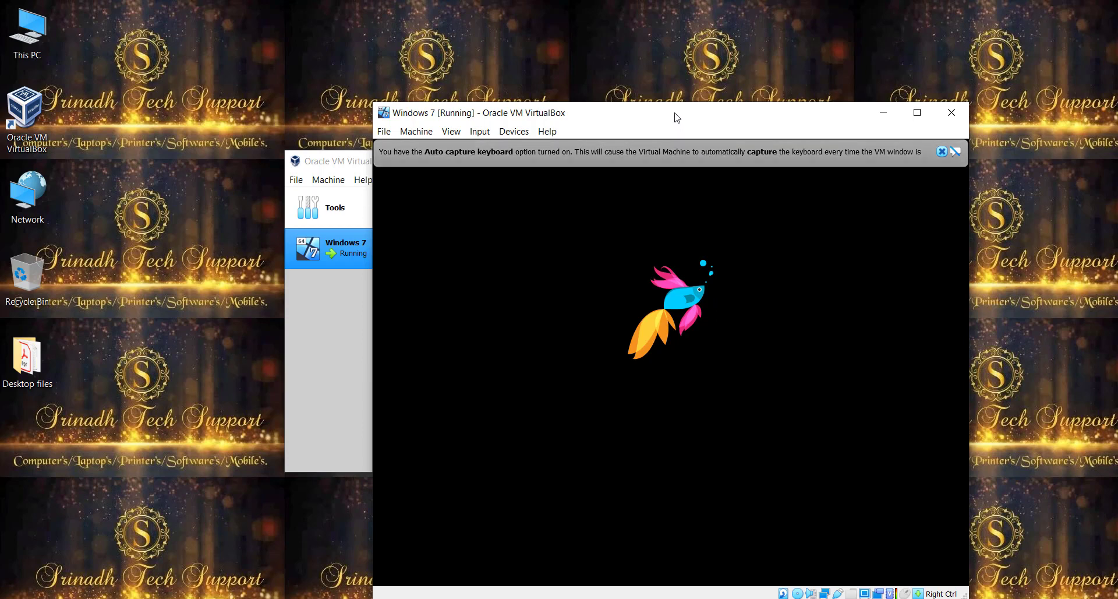
left_click_drag(674, 115, 566, 69)
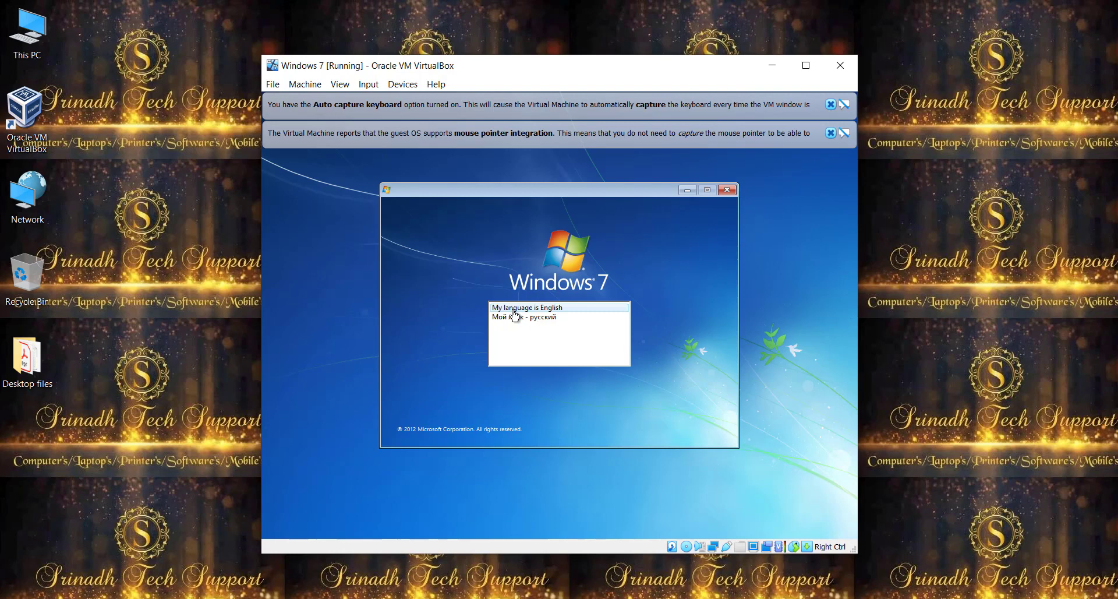
left_click(530, 309)
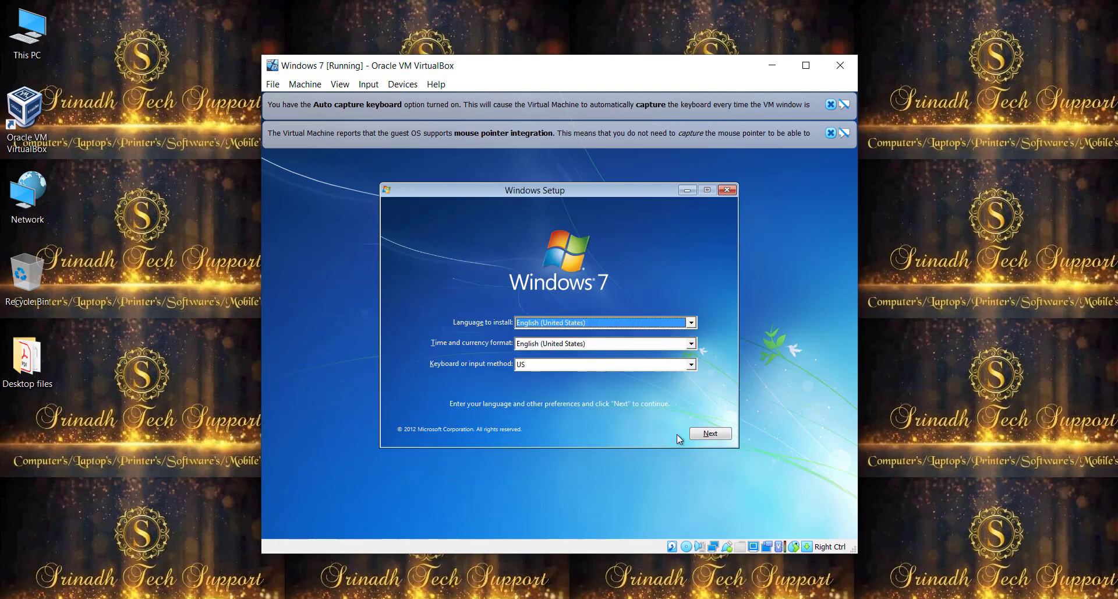
left_click(709, 435)
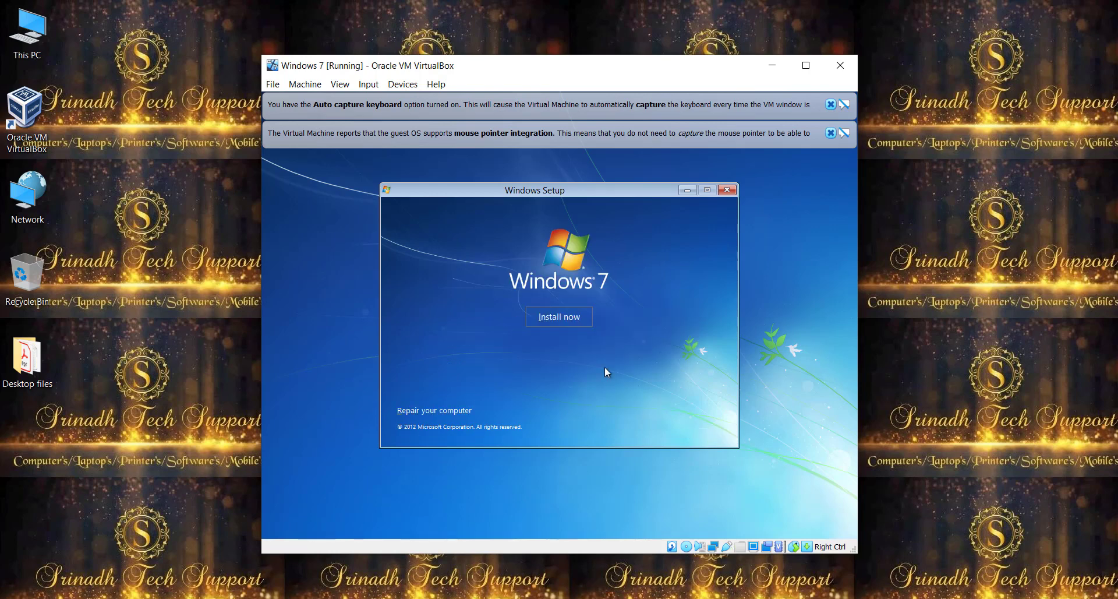
left_click(558, 318)
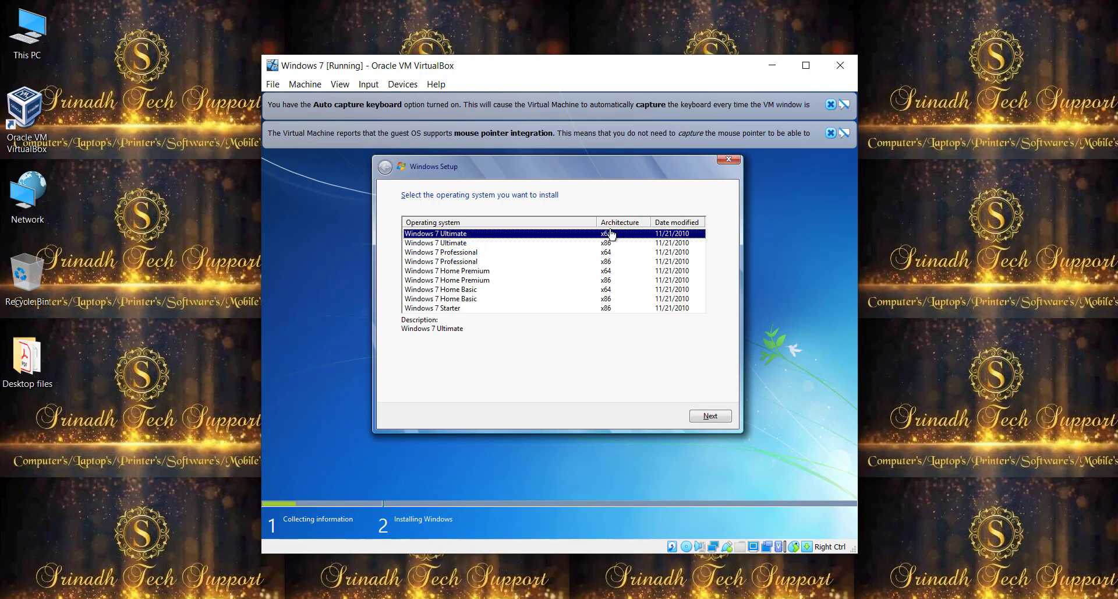
Select Windows 7 Ultimate x64, accept the license terms and choose the custom installation type.
left_click(722, 420)
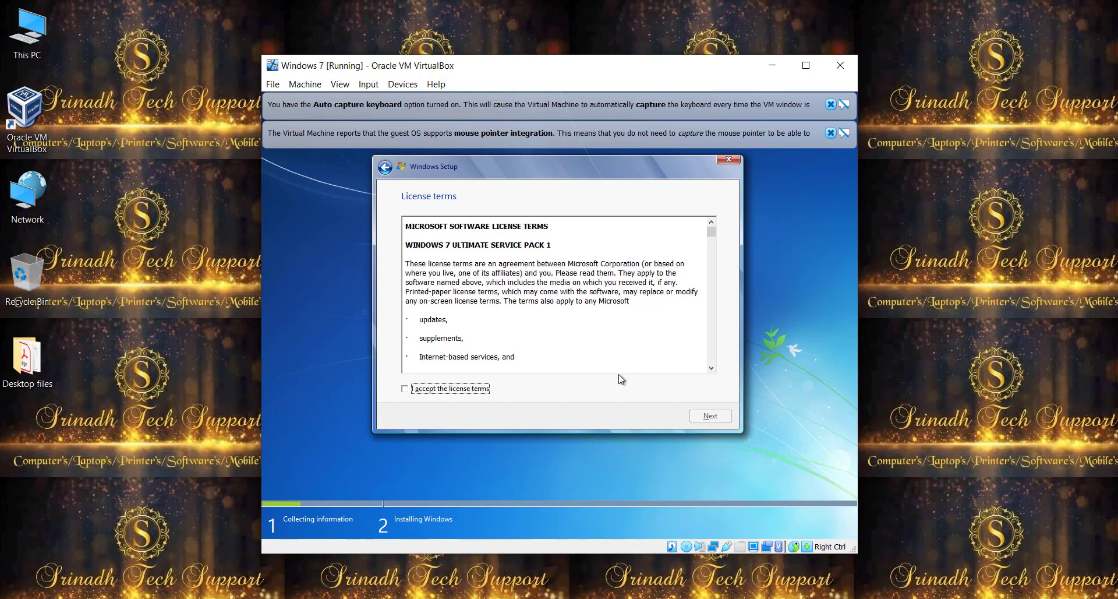
left_click(435, 389)
left_click(715, 415)
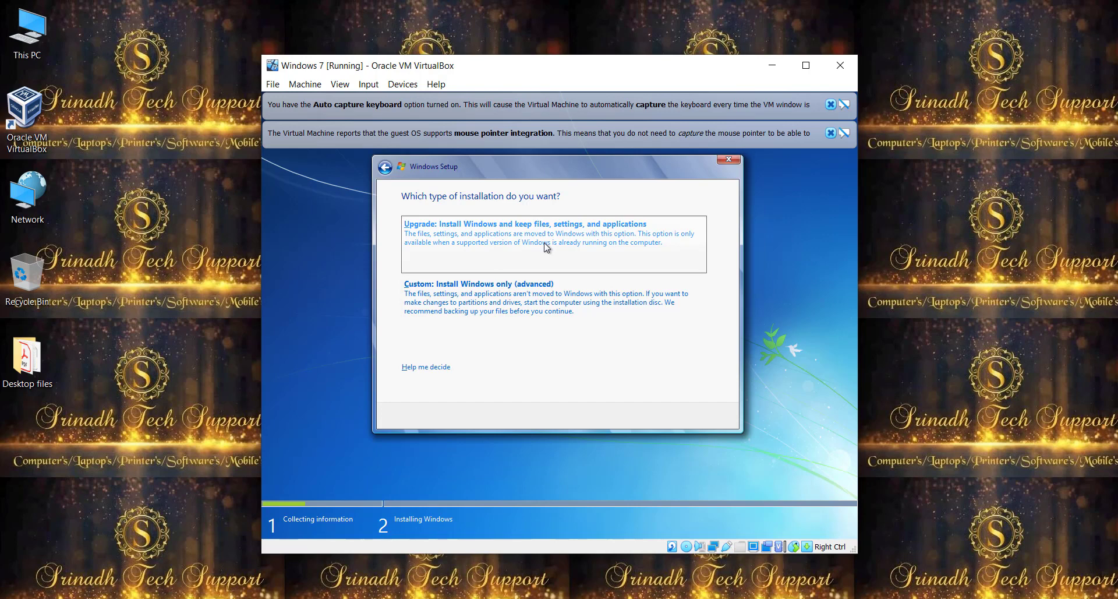
left_click(521, 308)
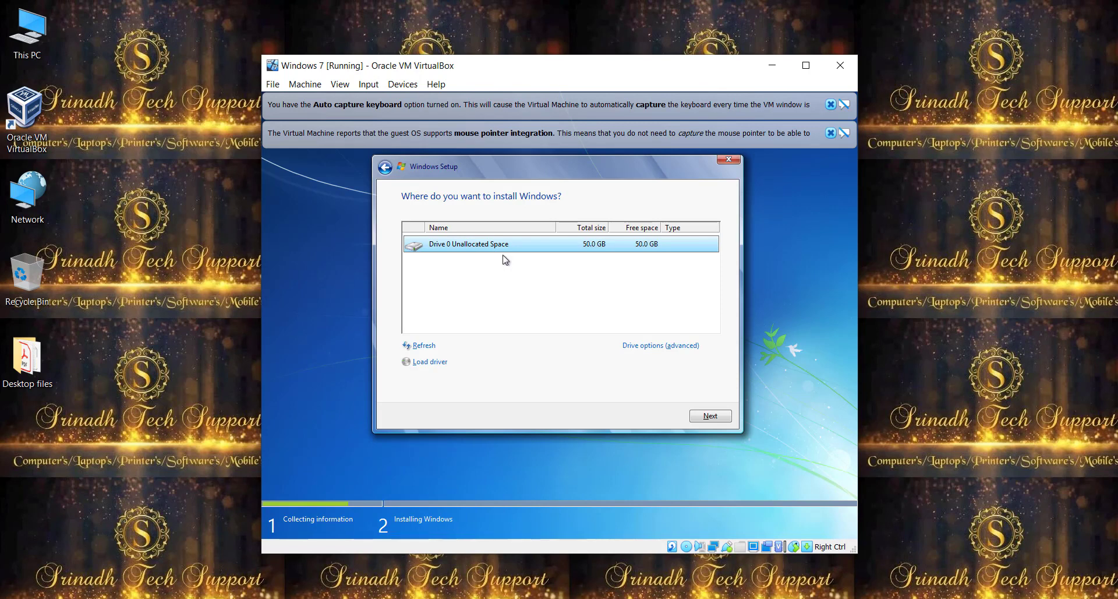
Create a 51200 MB partition on Drive 0, install Windows on its primary partition and restart the virtual machine.
left_click(648, 347)
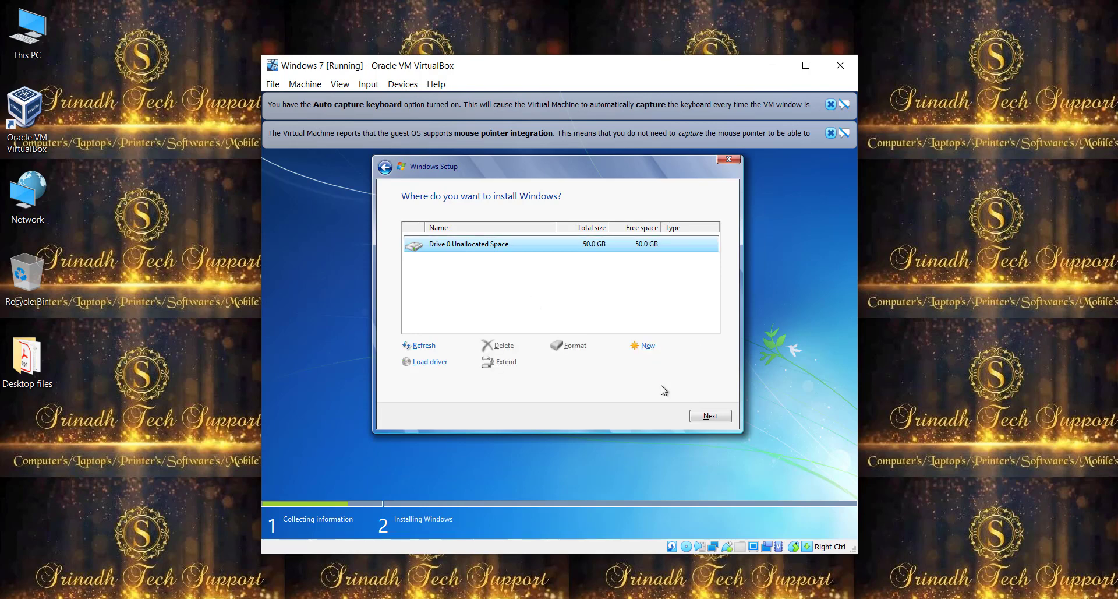
left_click(649, 348)
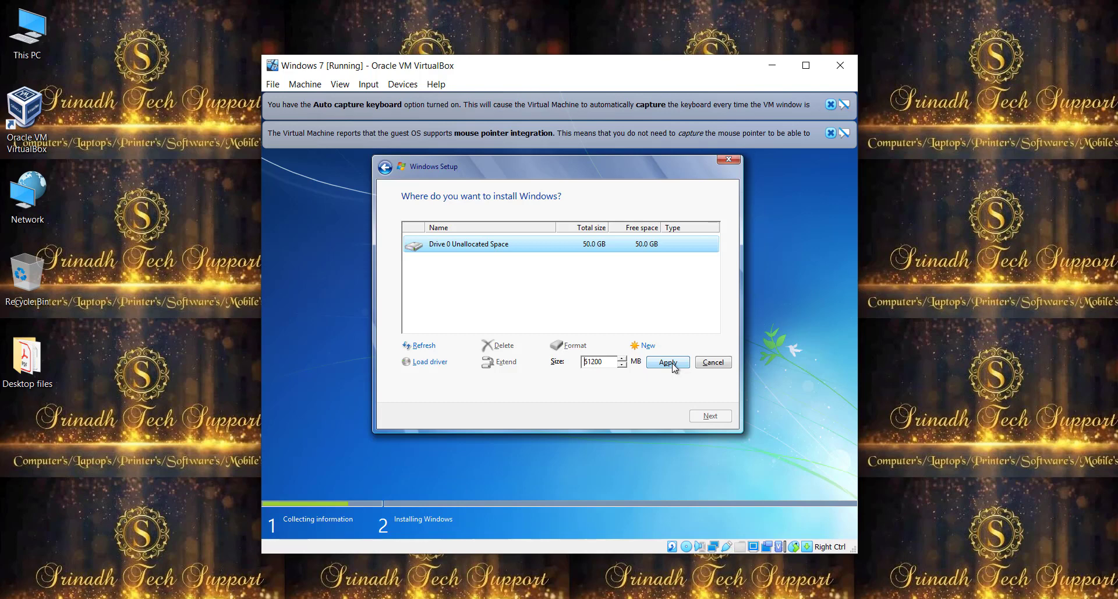
left_click(673, 363)
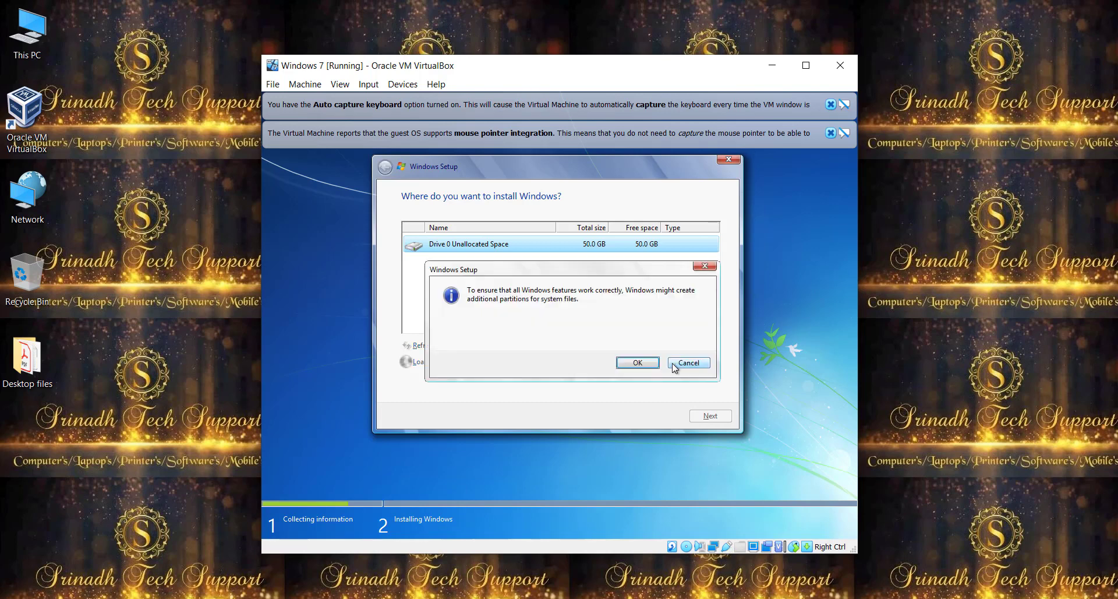
left_click(639, 363)
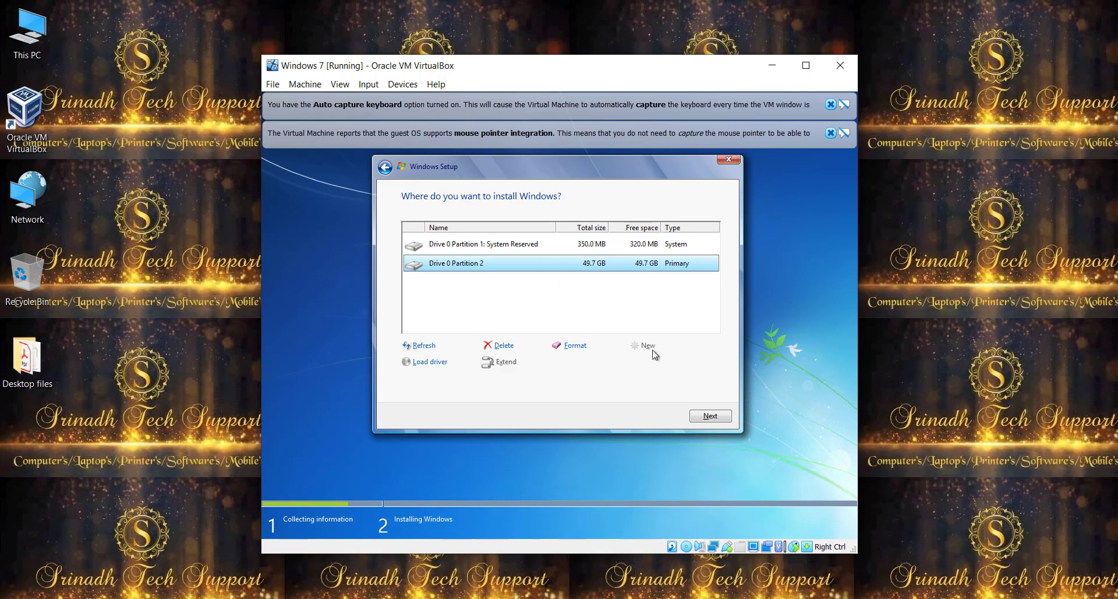
left_click(706, 416)
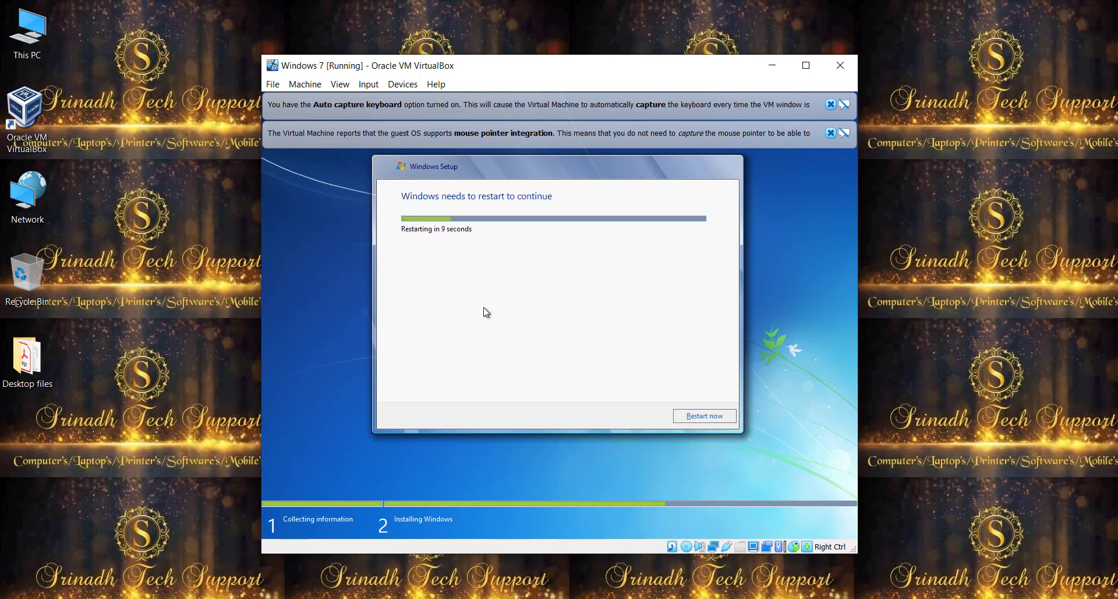
left_click(708, 414)
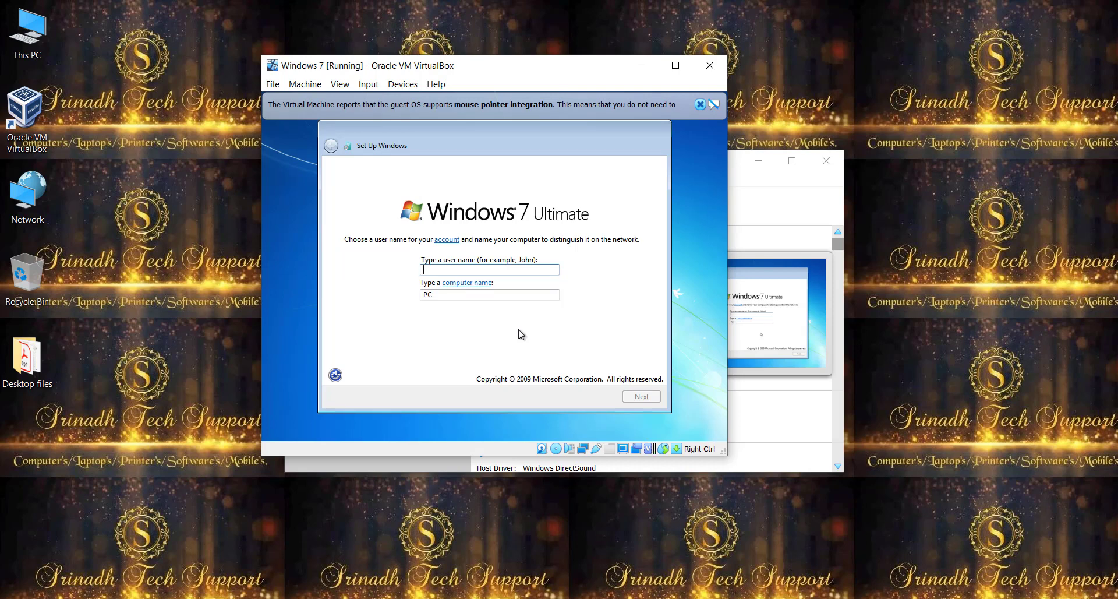
Enter the account's user name in the Windows setup and skip the product key.
type("Srin")
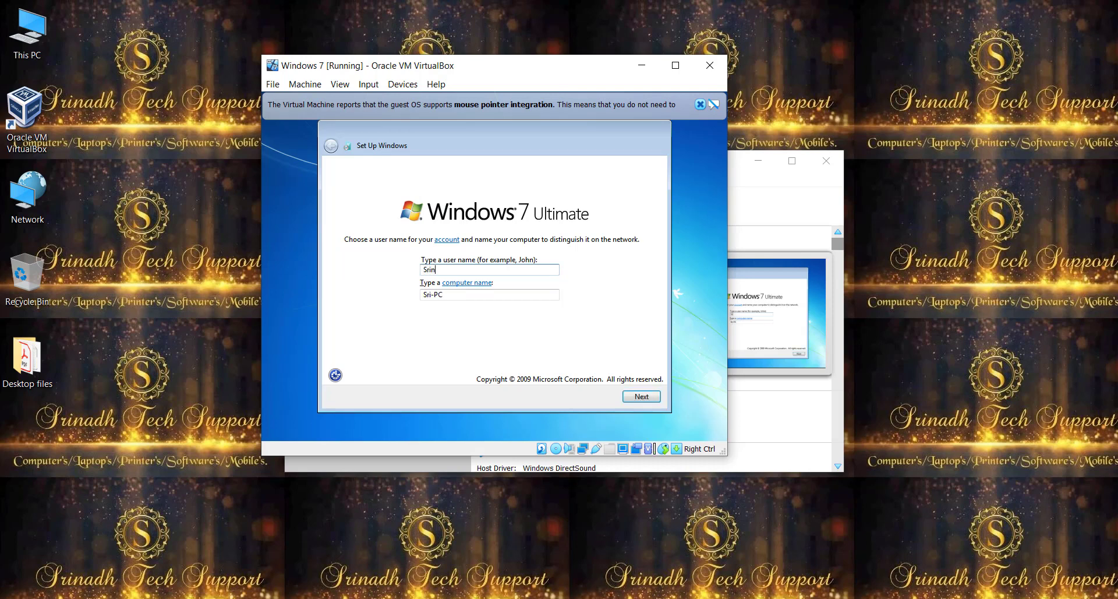
type("adh Konduri")
key("Return")
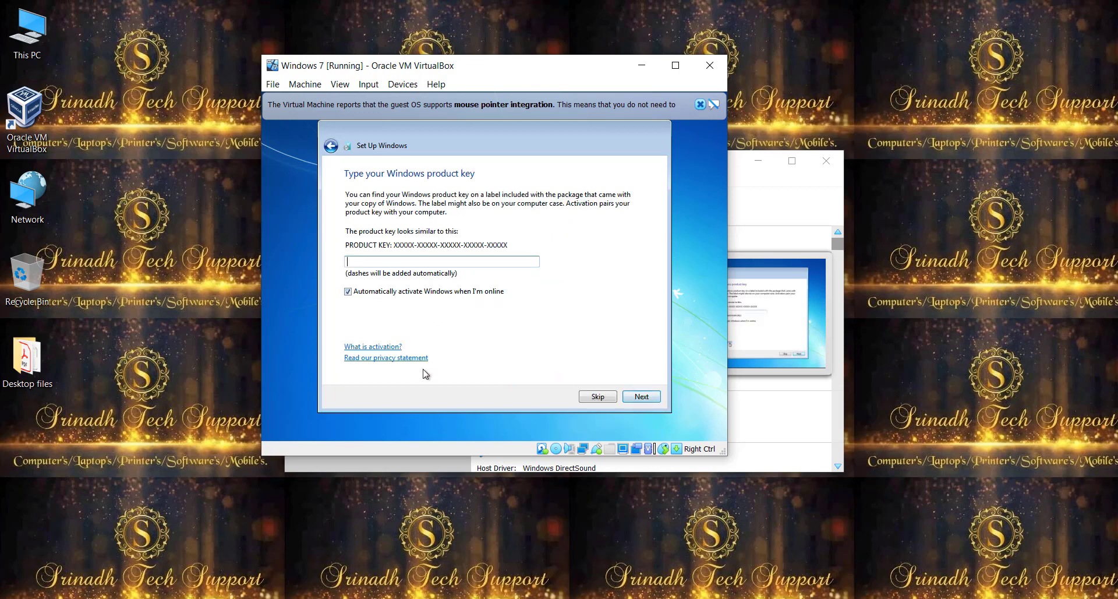
left_click(598, 396)
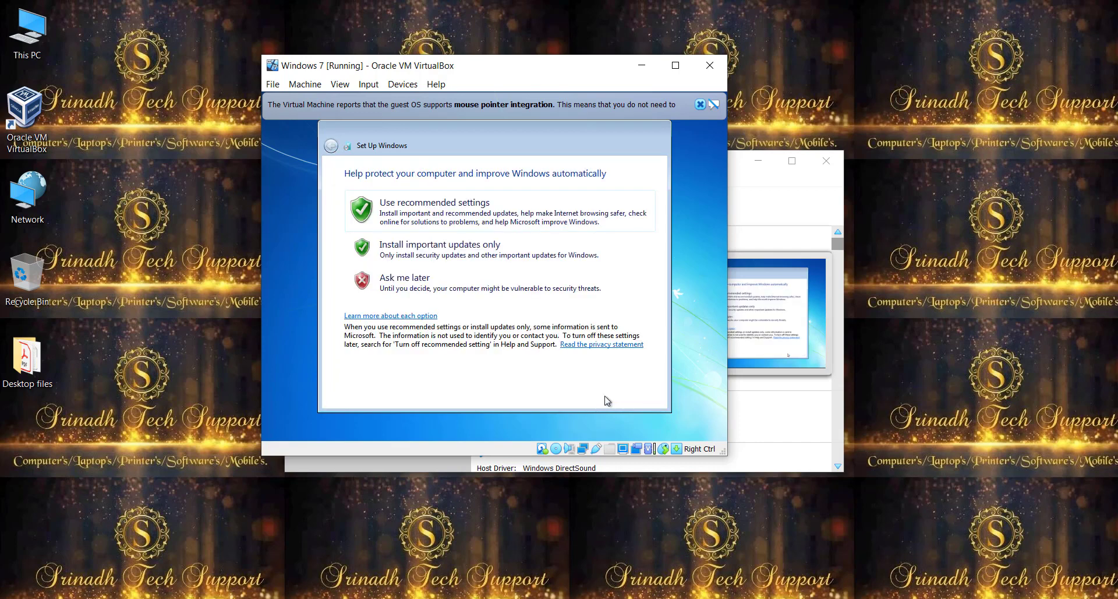
Finish the Windows setup with recommended update settings, the (UTC+05:30) Chennai, Kolkata, Mumbai, New Delhi time zone and the Work network location.
left_click(491, 224)
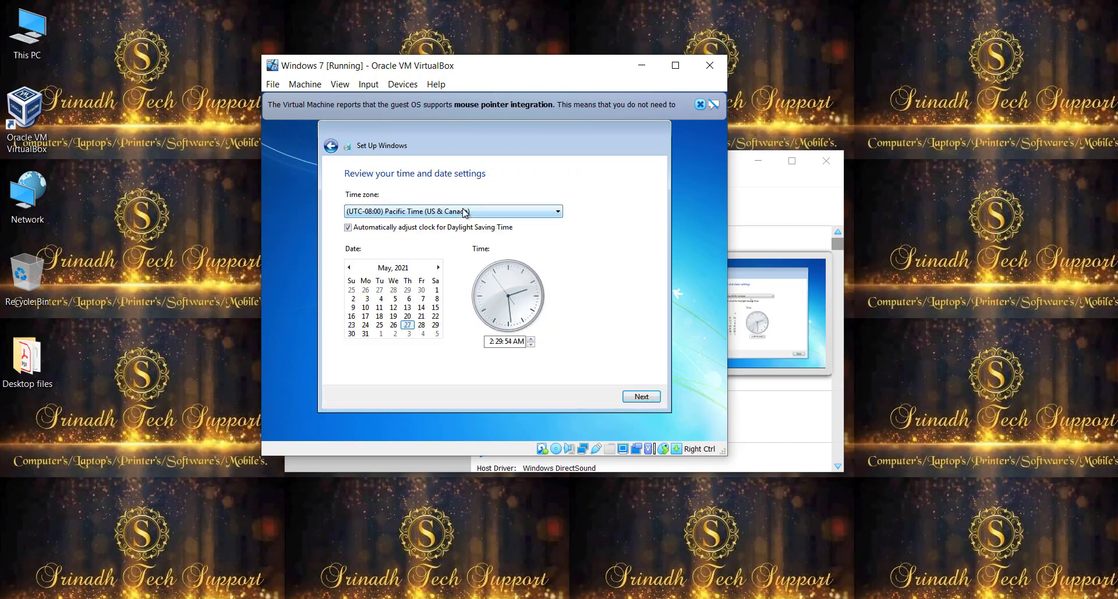
left_click(463, 210)
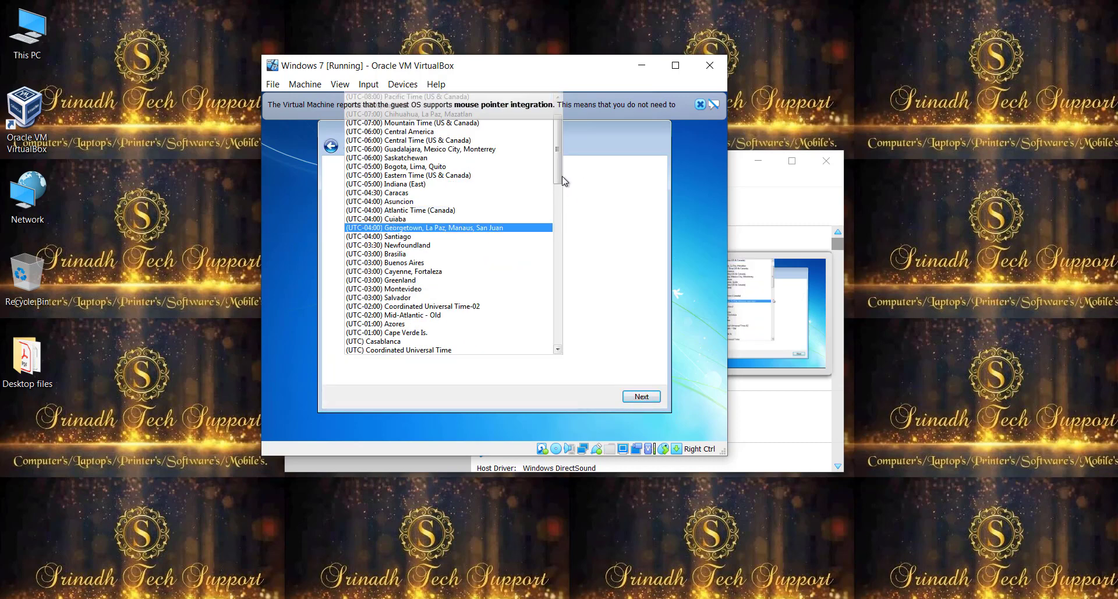
left_click_drag(557, 172, 560, 277)
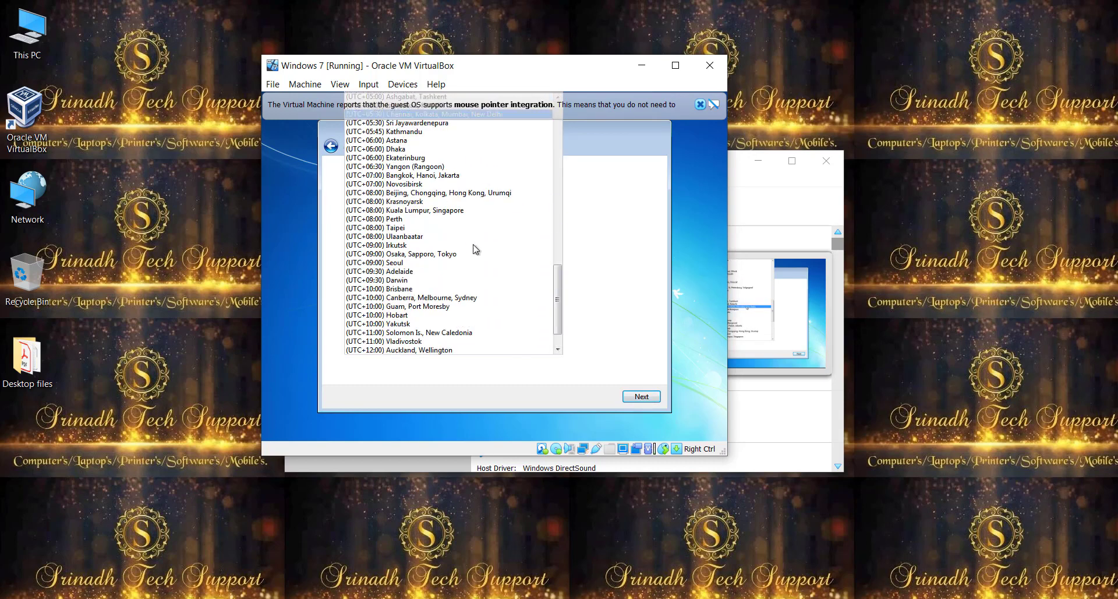
left_click(474, 247)
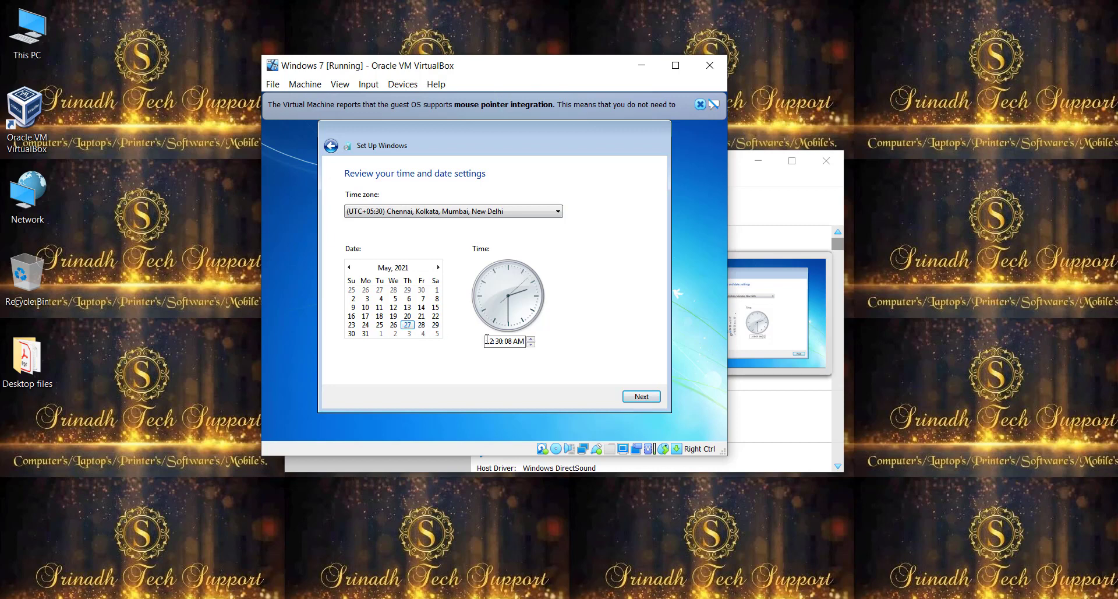
left_click(640, 399)
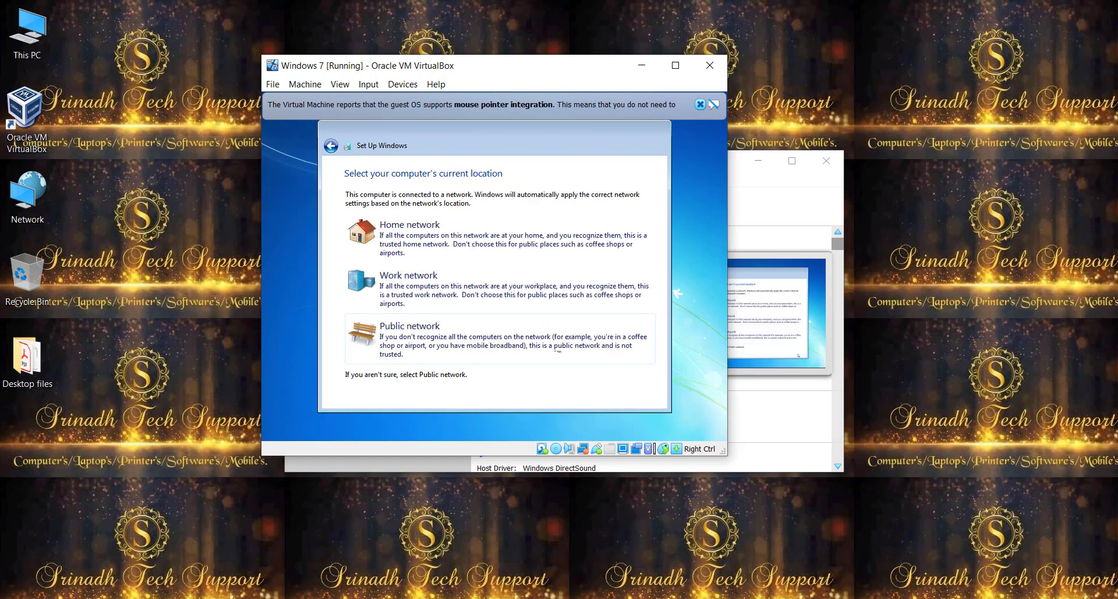
left_click(511, 298)
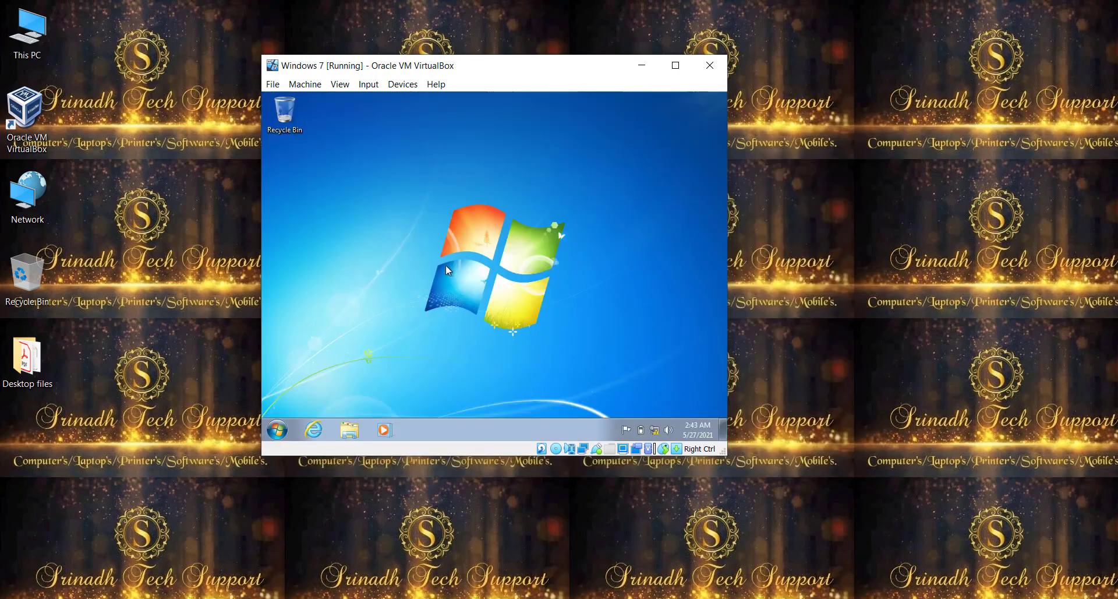
View the virtual machine's system properties to check the Windows edition, memory and system type, and close the window.
left_click(277, 428)
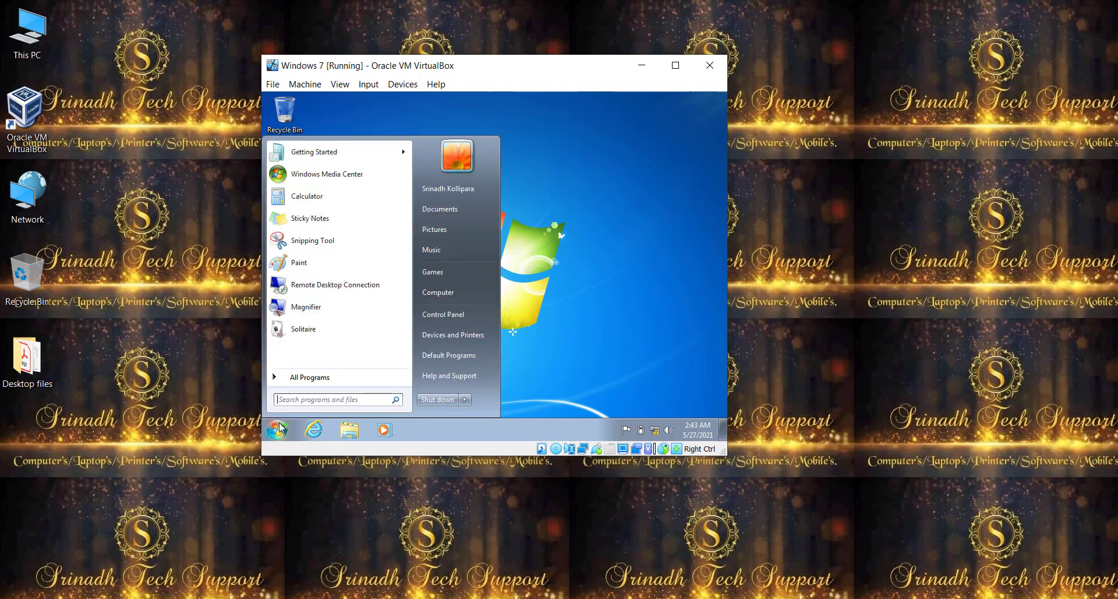
right_click(451, 291)
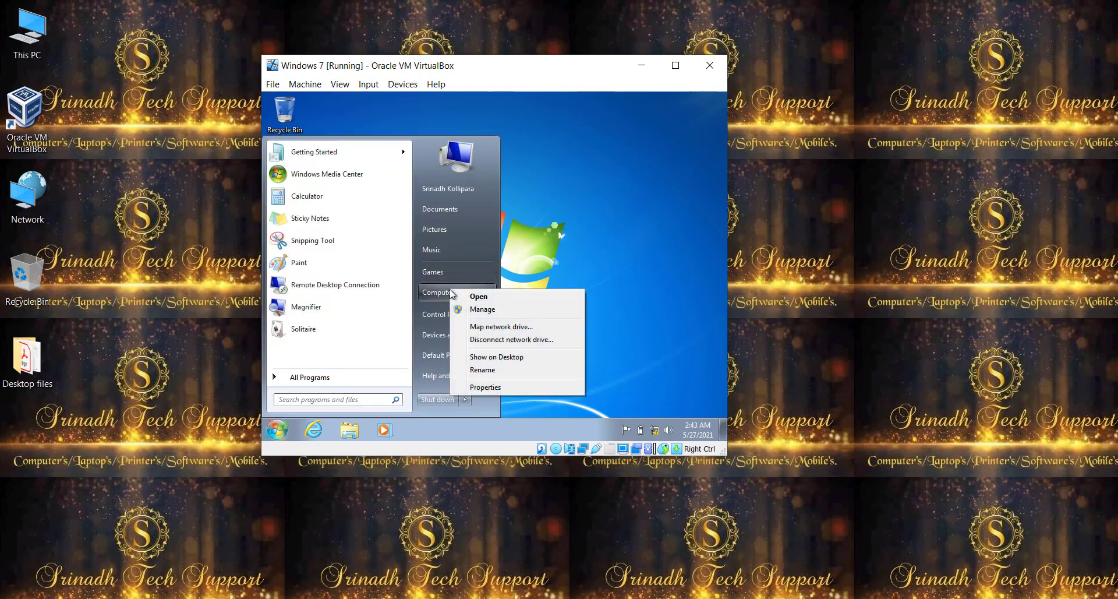
left_click(485, 386)
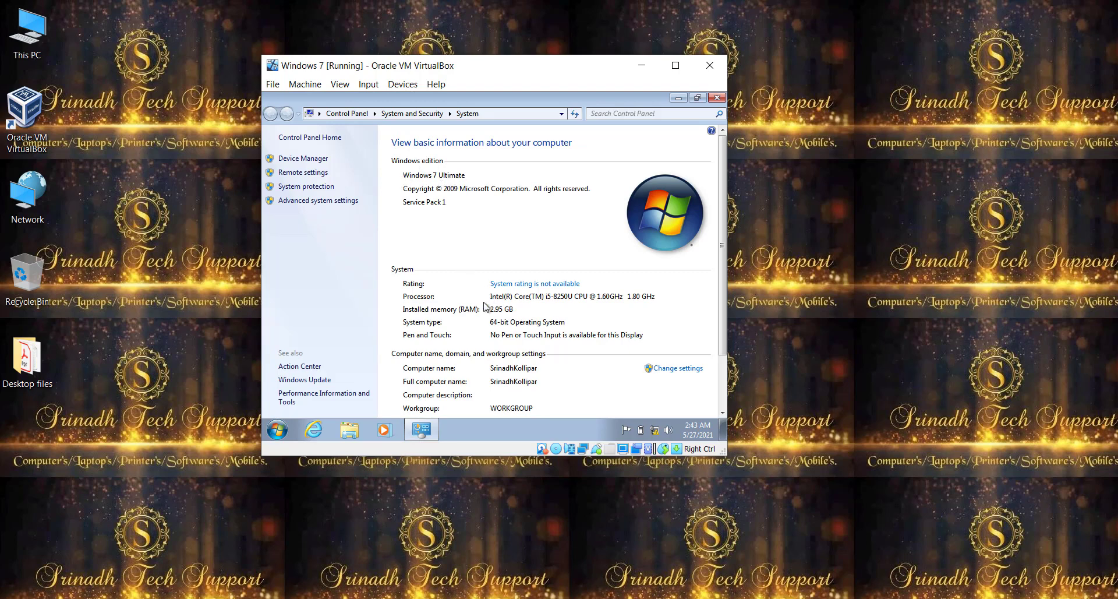
left_click(717, 98)
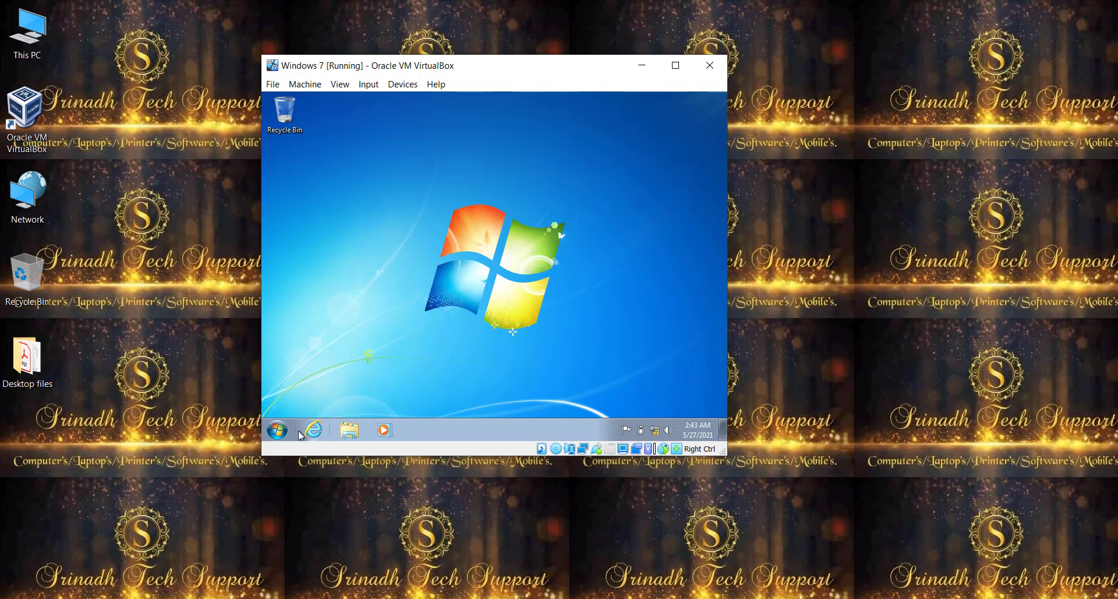
View the virtual machine's drives under Computer in Windows Explorer and close the window.
left_click(349, 429)
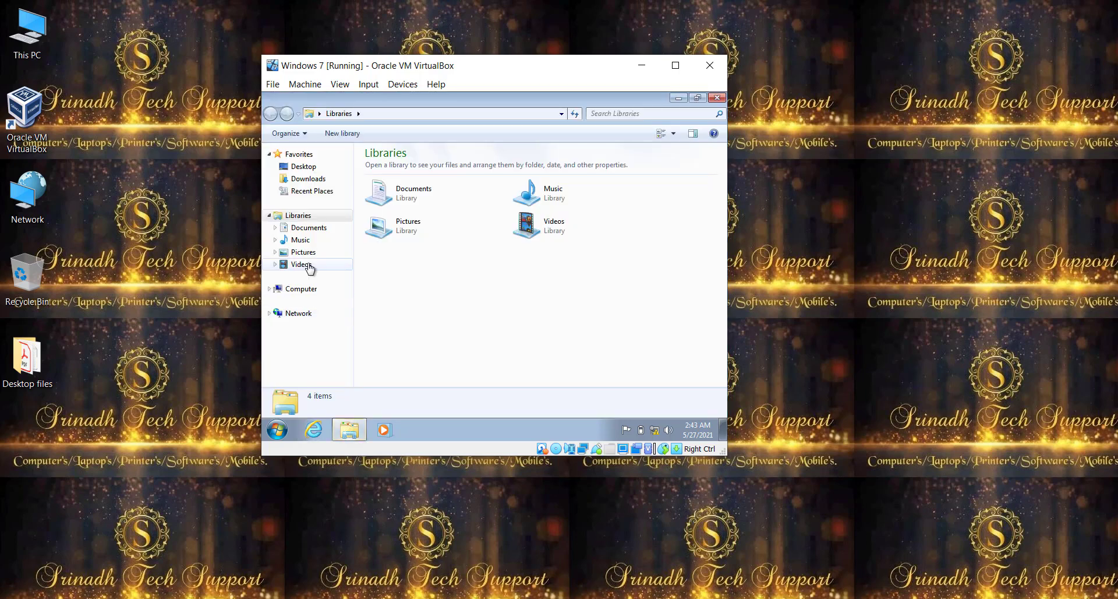
left_click(296, 290)
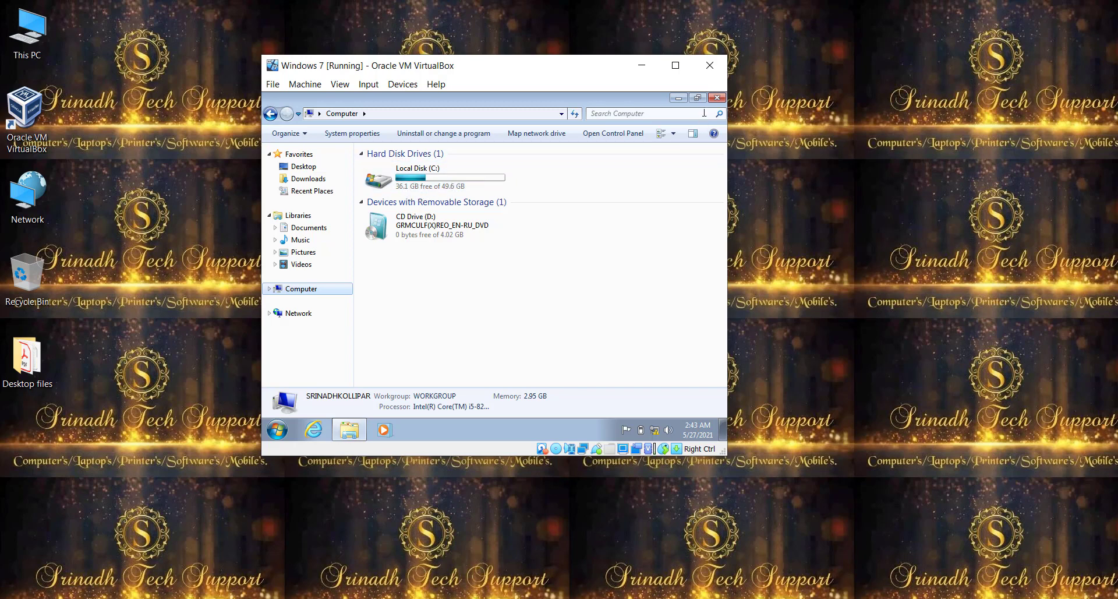
left_click(715, 98)
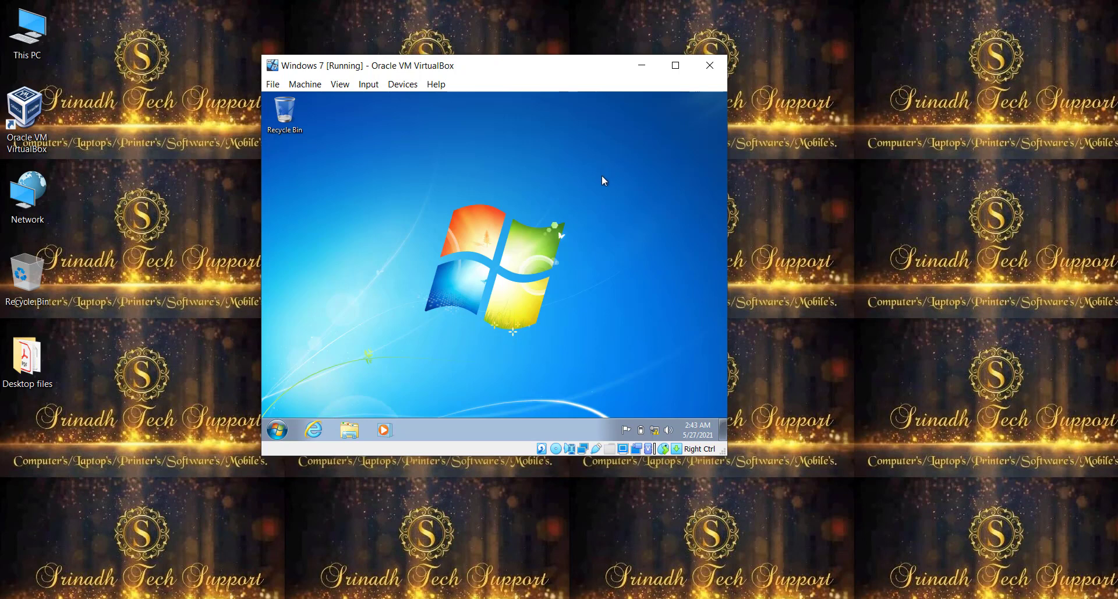